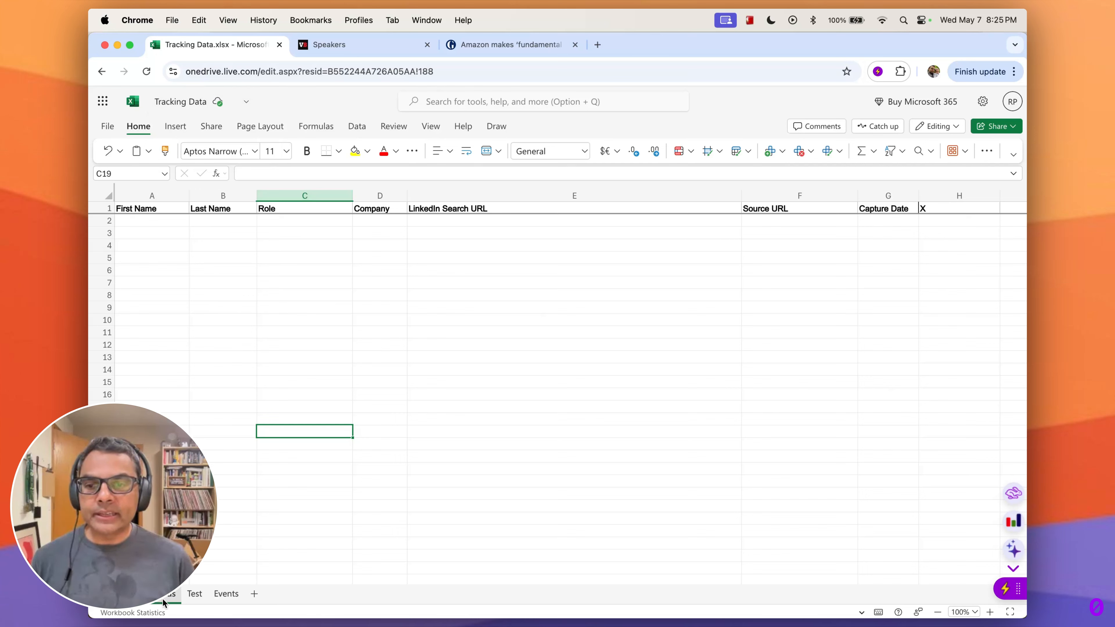
- Open the Ask Steve tools and start auto-creating an AI scraper tool for the current Microsoft Excel sheet
left_click(1005, 588)
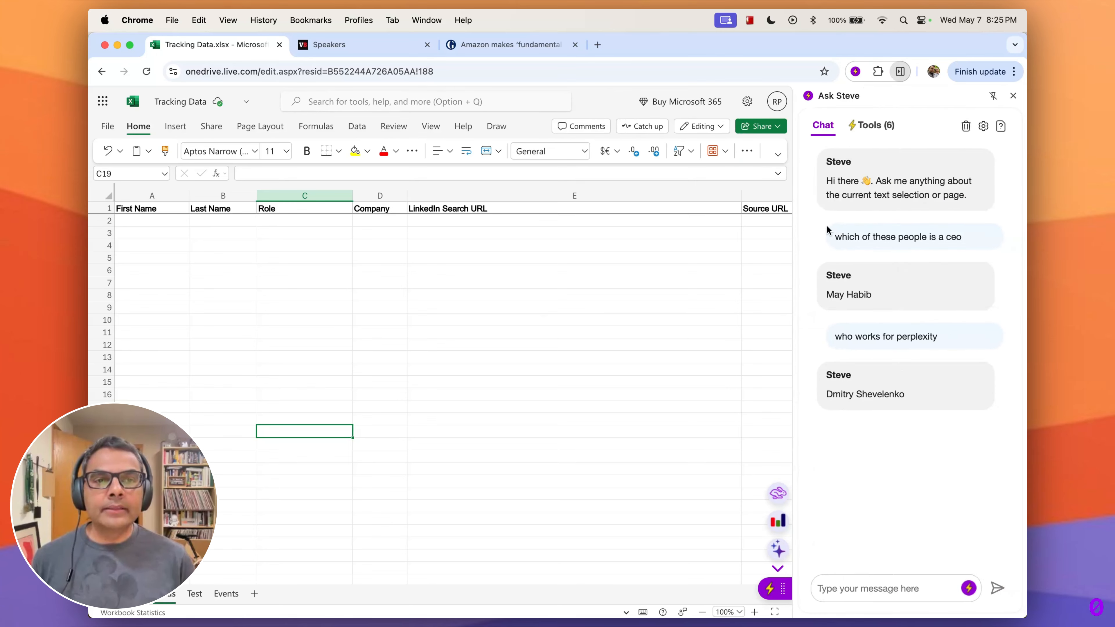
left_click(871, 127)
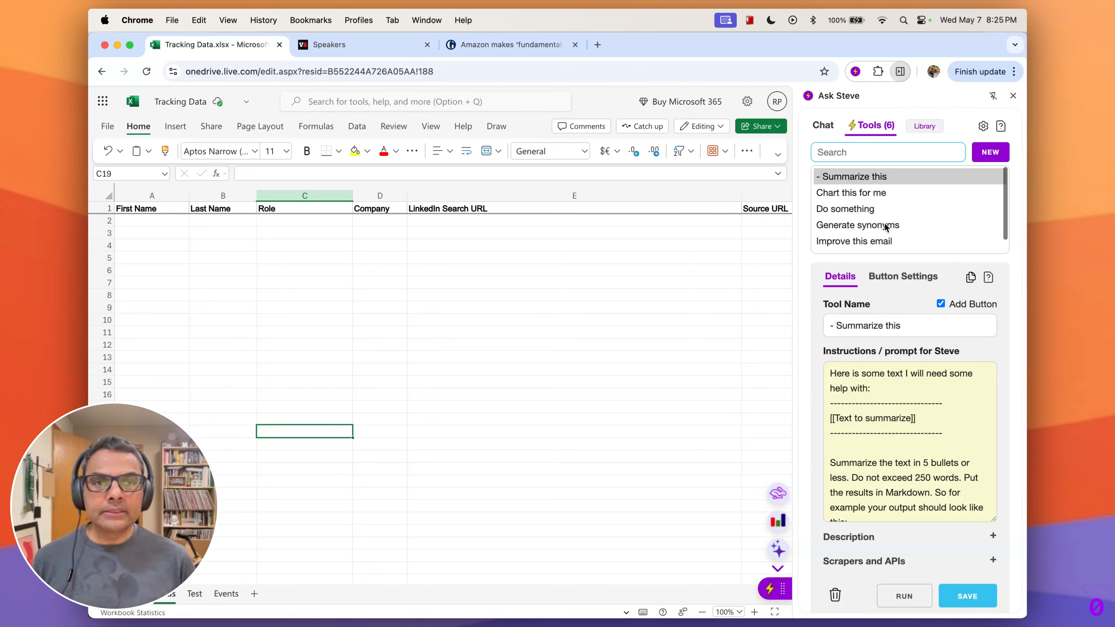
left_click(987, 152)
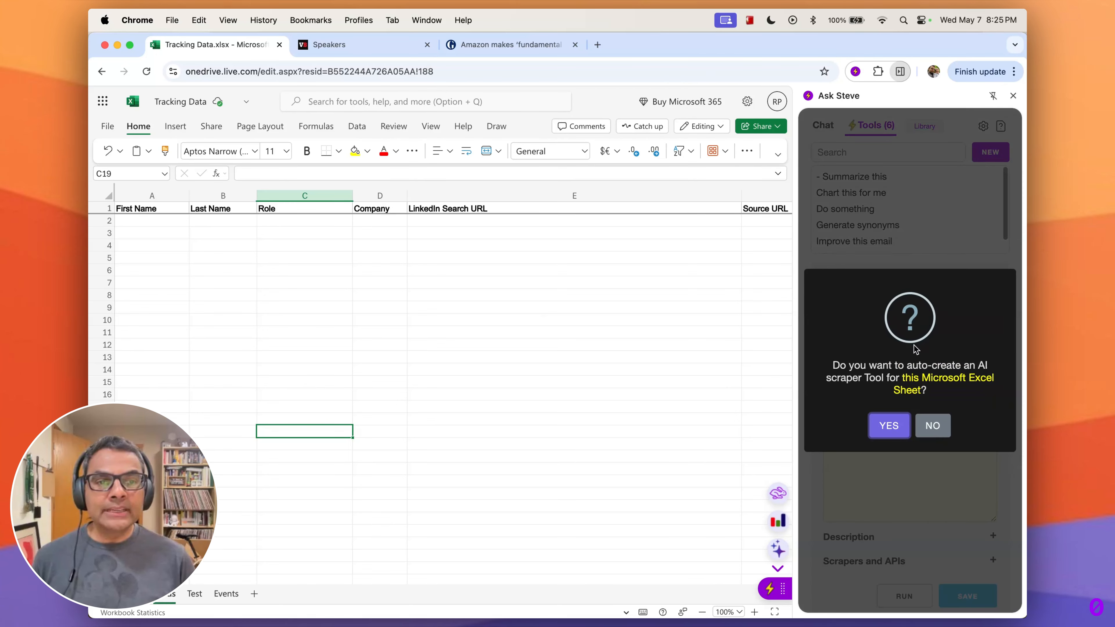
left_click(889, 425)
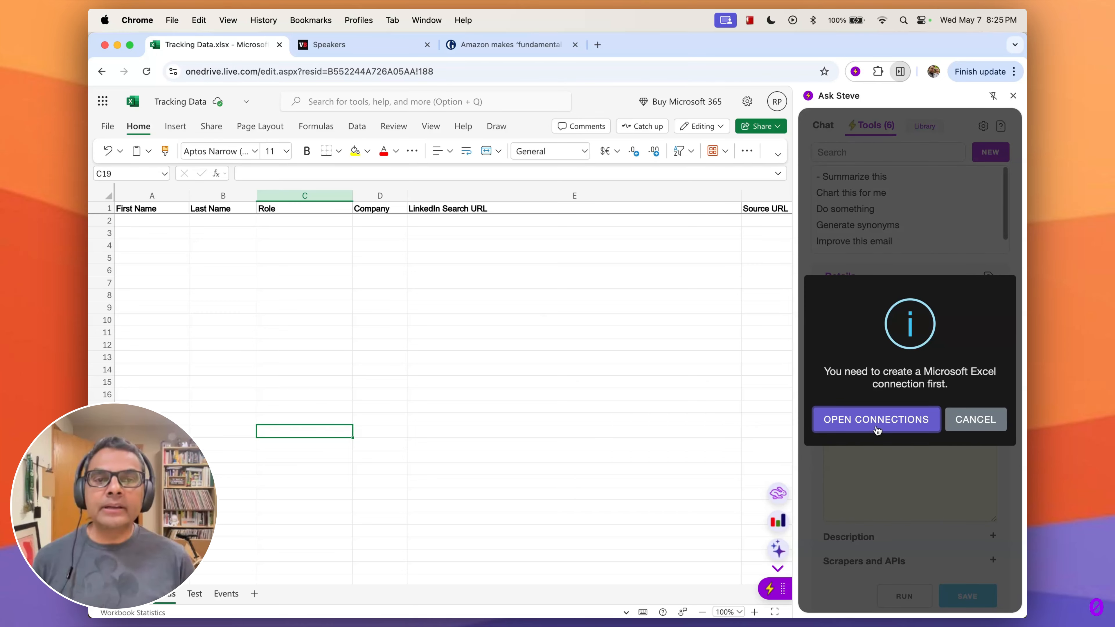
- Connect the Microsoft account and save the connection as "My Microsoft Excel connection"
left_click(877, 429)
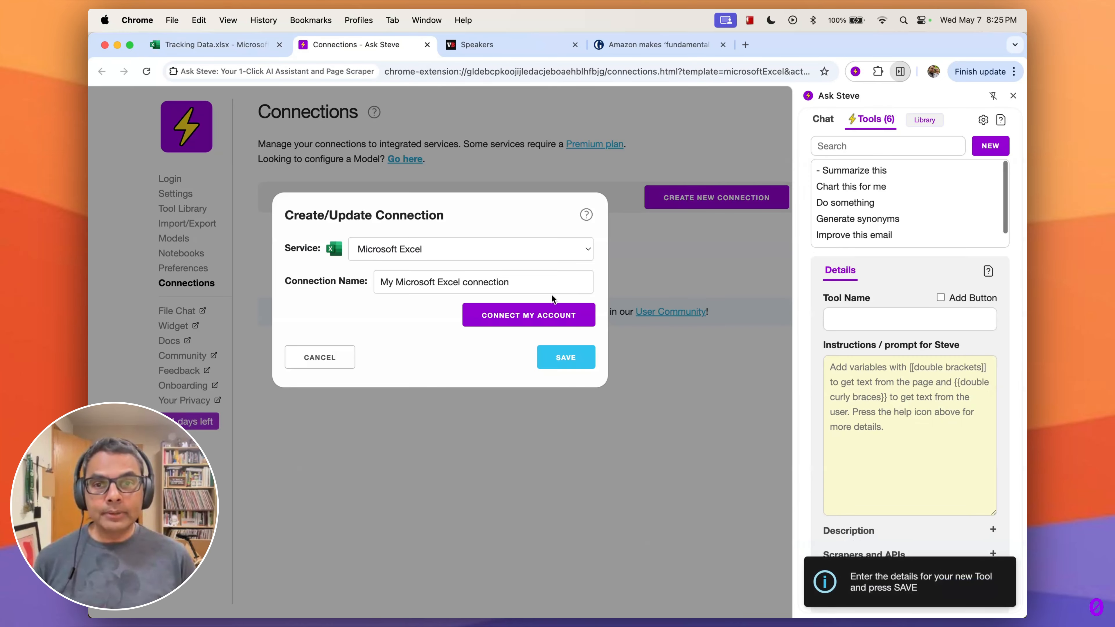
left_click(534, 315)
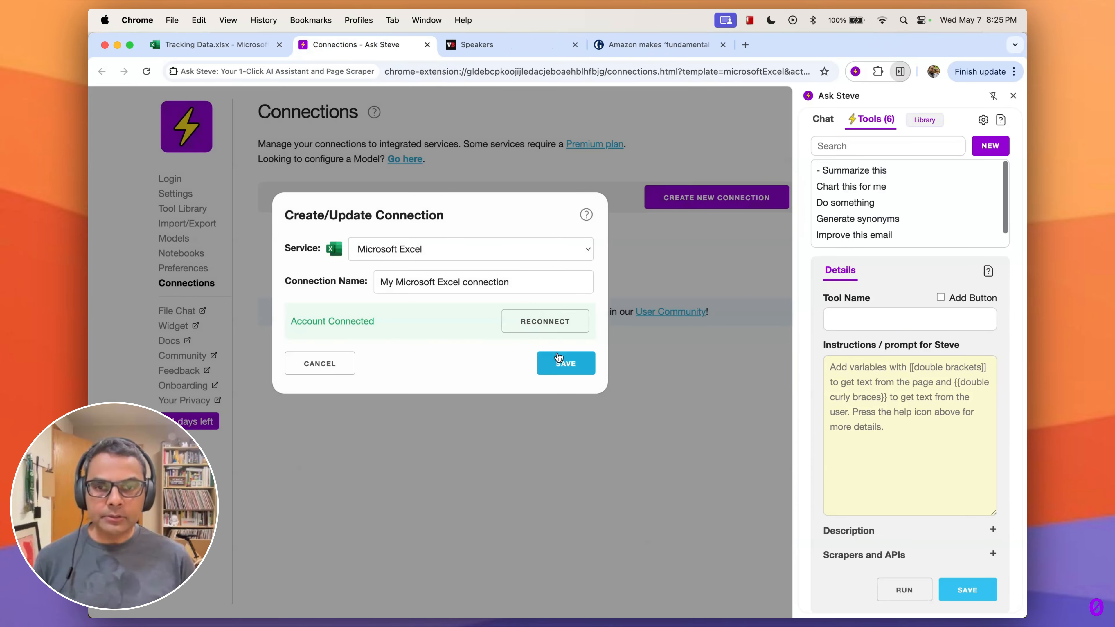
left_click(569, 364)
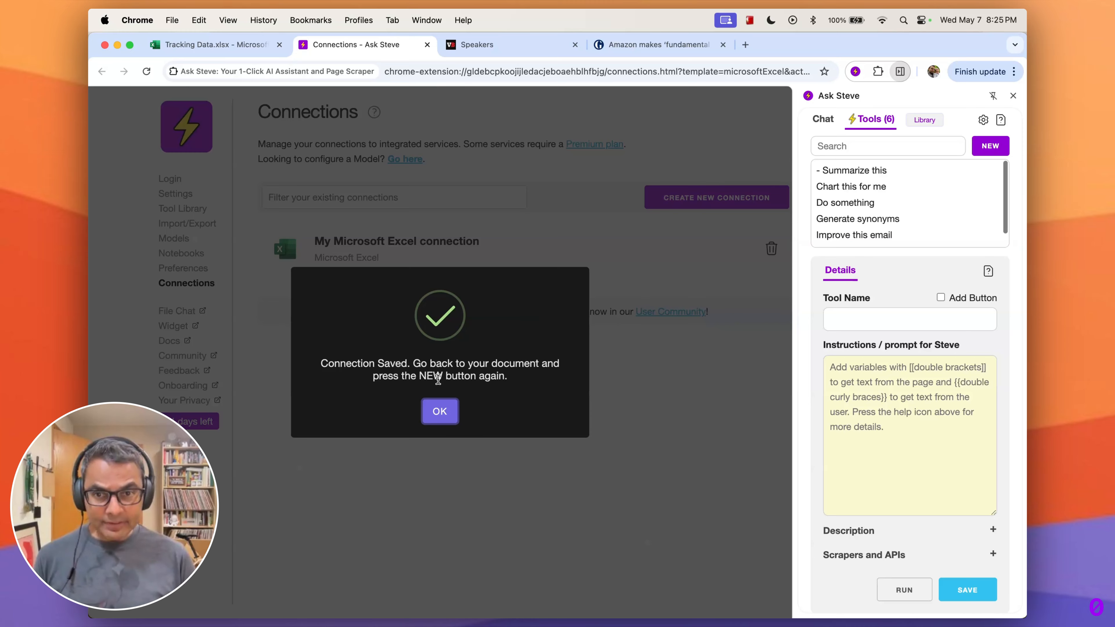
left_click(442, 411)
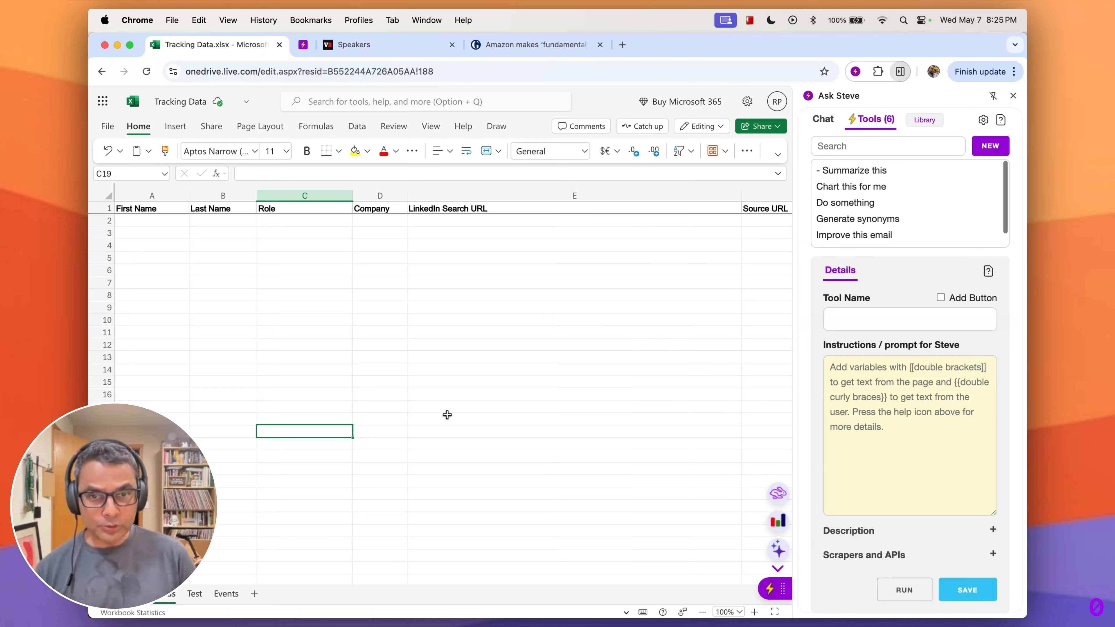
- Auto-create the AI scraper tool for the Leads sheet of the Tracking Data workbook
left_click(986, 156)
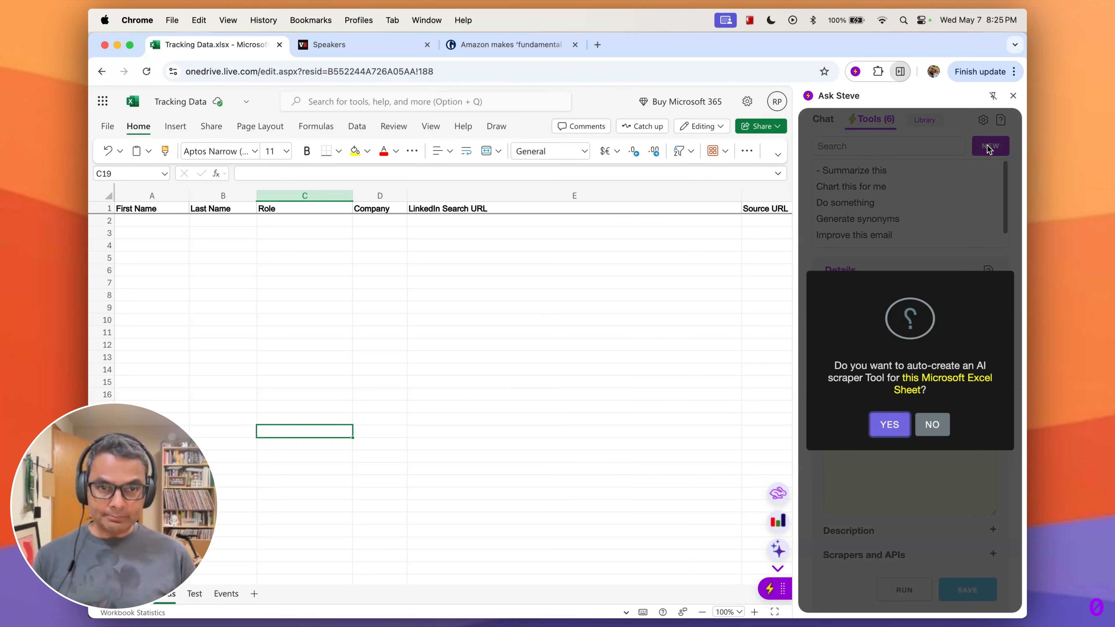
left_click(896, 423)
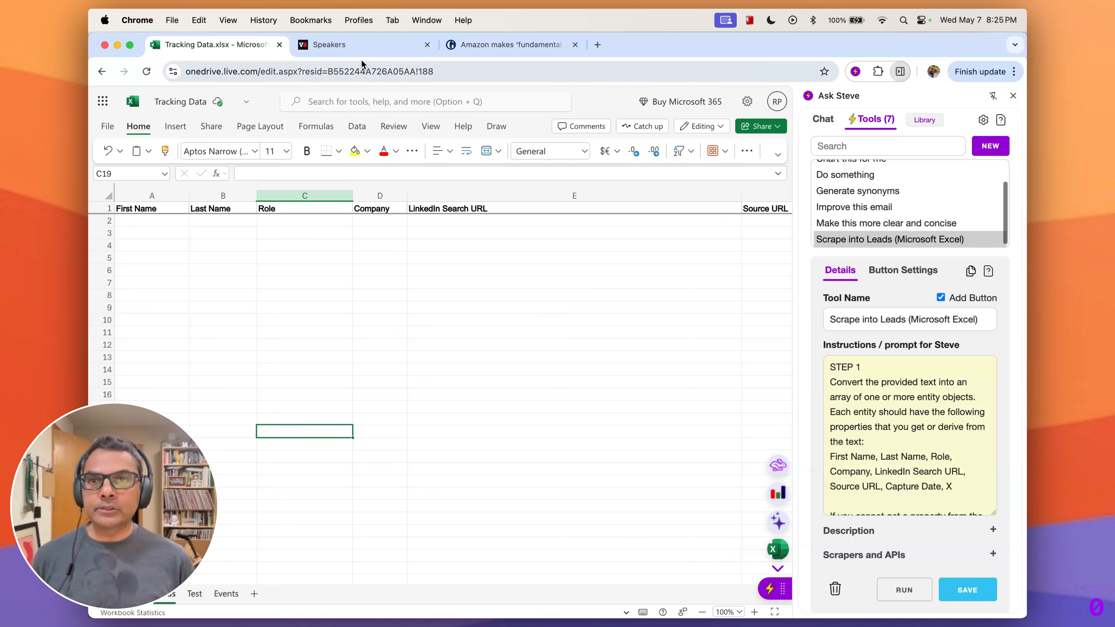
- Scrape the row of four speakers from Perplexity, Writer, Microsoft and Capital One into the Leads sheet and check it there
left_click(363, 46)
scroll(452, 317, "down", 3)
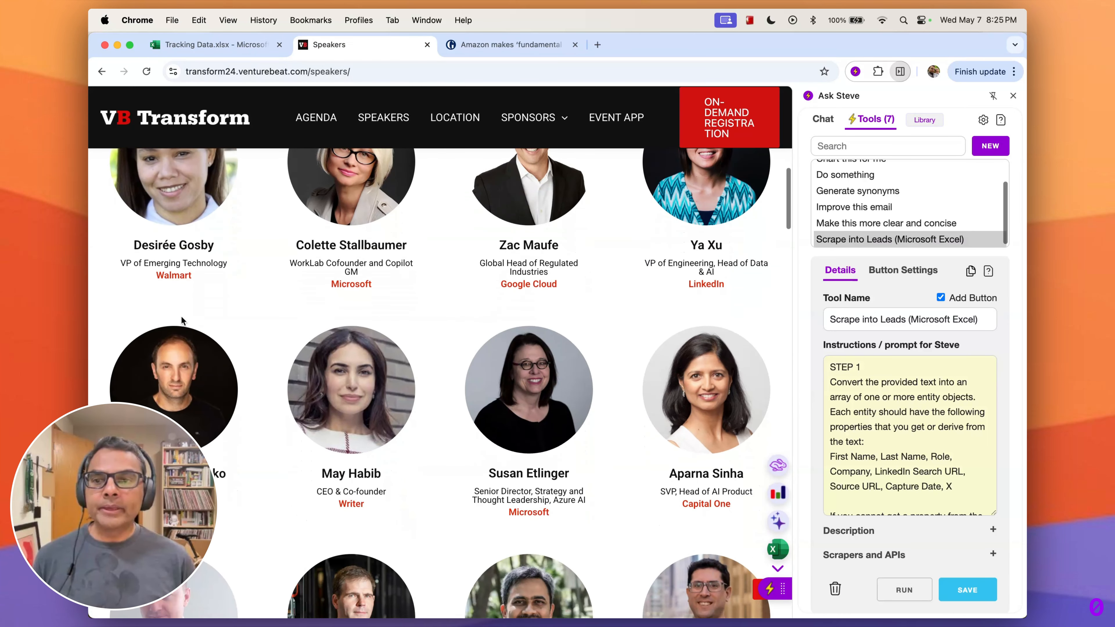
left_click_drag(139, 313, 755, 525)
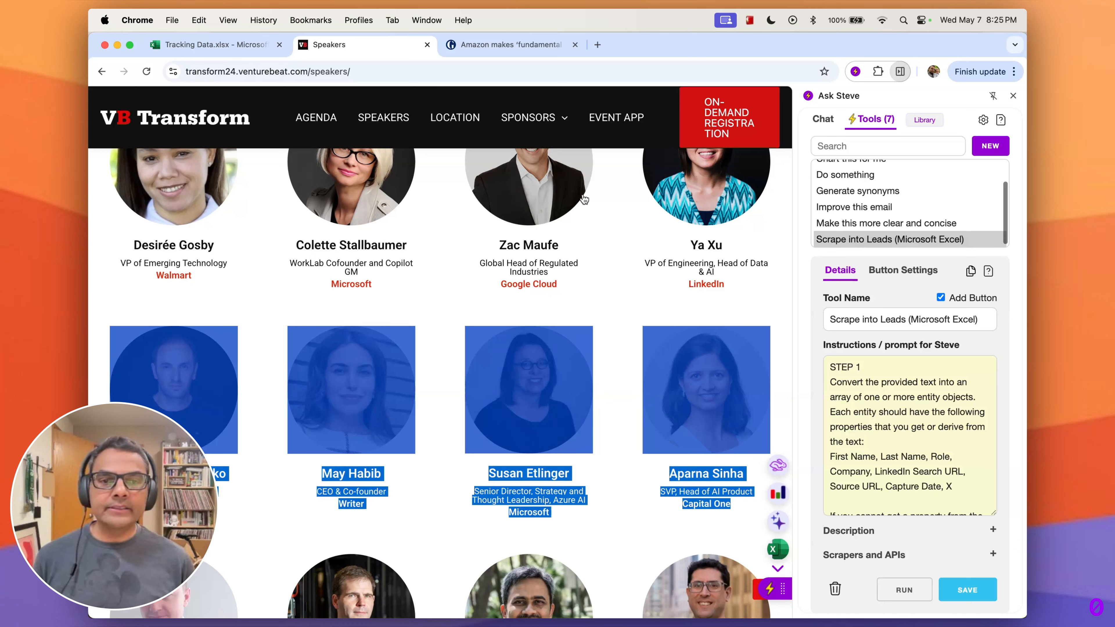
left_click(778, 550)
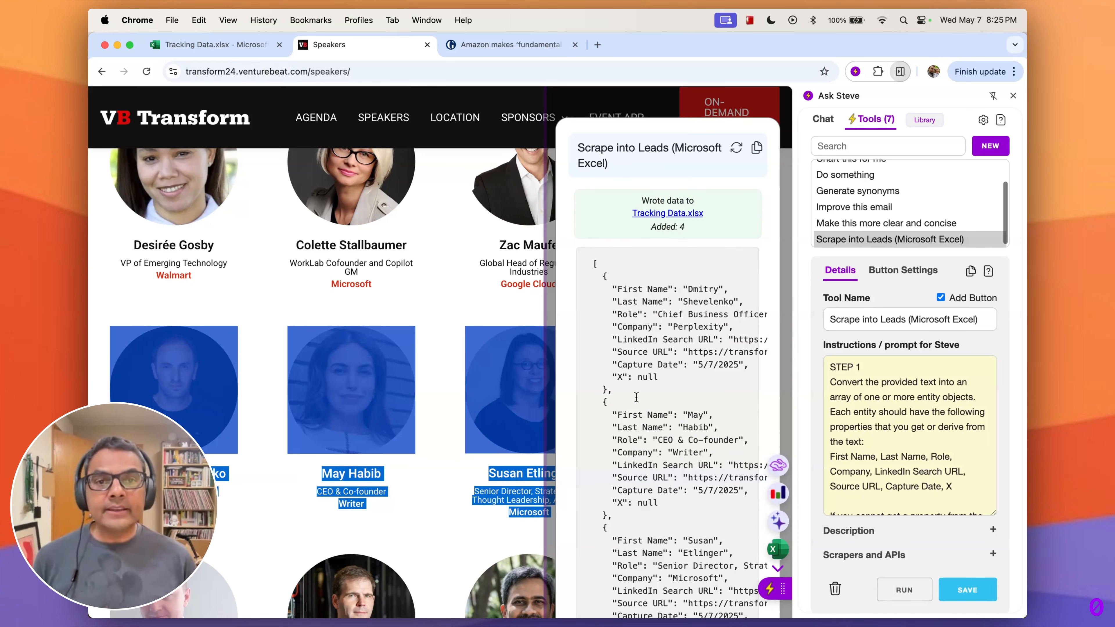
left_click(199, 46)
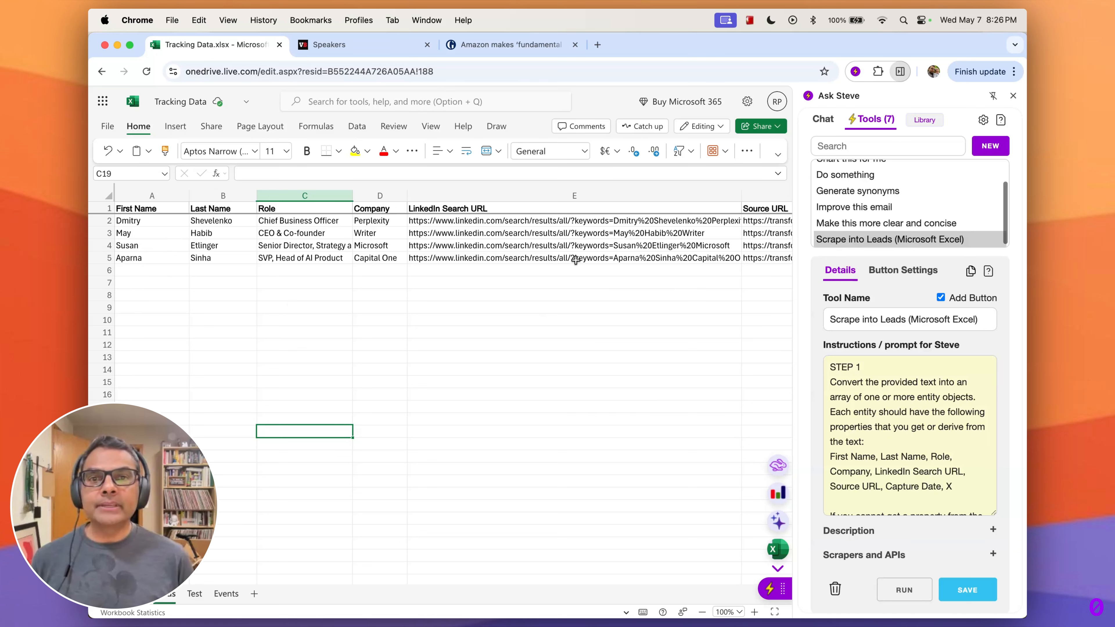
- Scrape the highlighted paragraph about Amazon's director of robotics in the Guardian article into Leads and return to the sheet
left_click(492, 46)
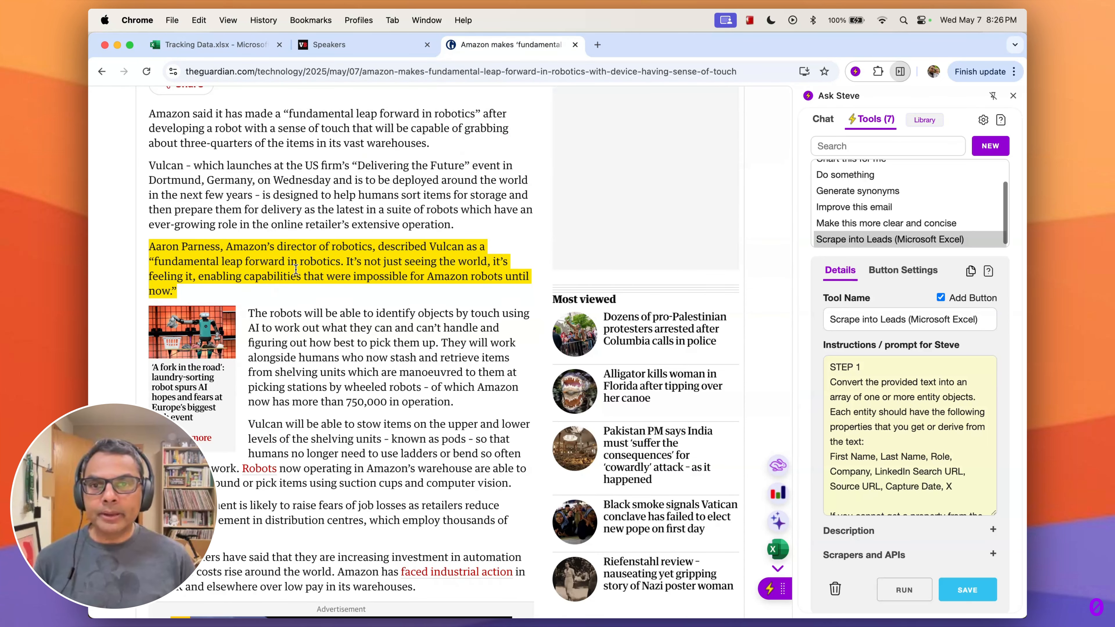
left_click(773, 554)
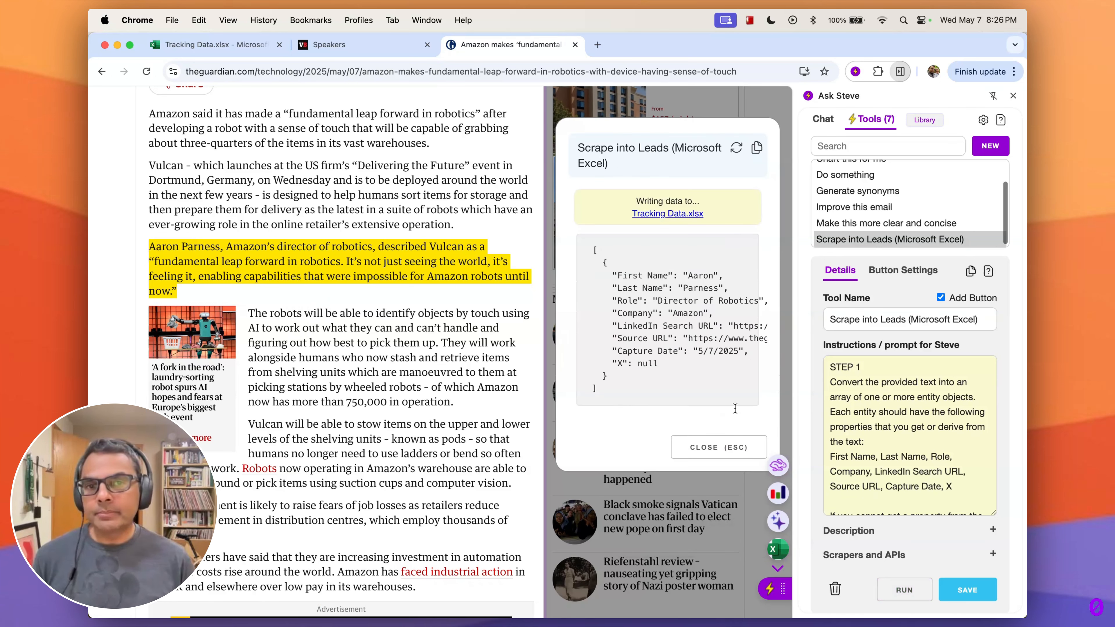
left_click(214, 45)
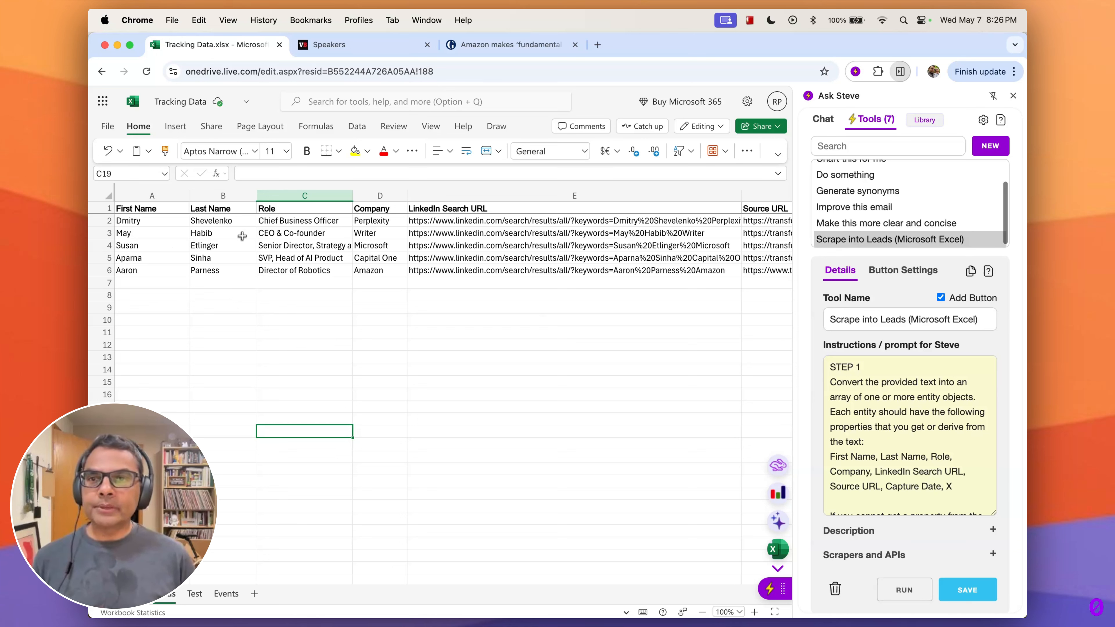
- Examine the scraped leads across the sheet's columns, including LinkedIn Search URL, Source URL, Capture Date and X
scroll(446, 304, "right", 3)
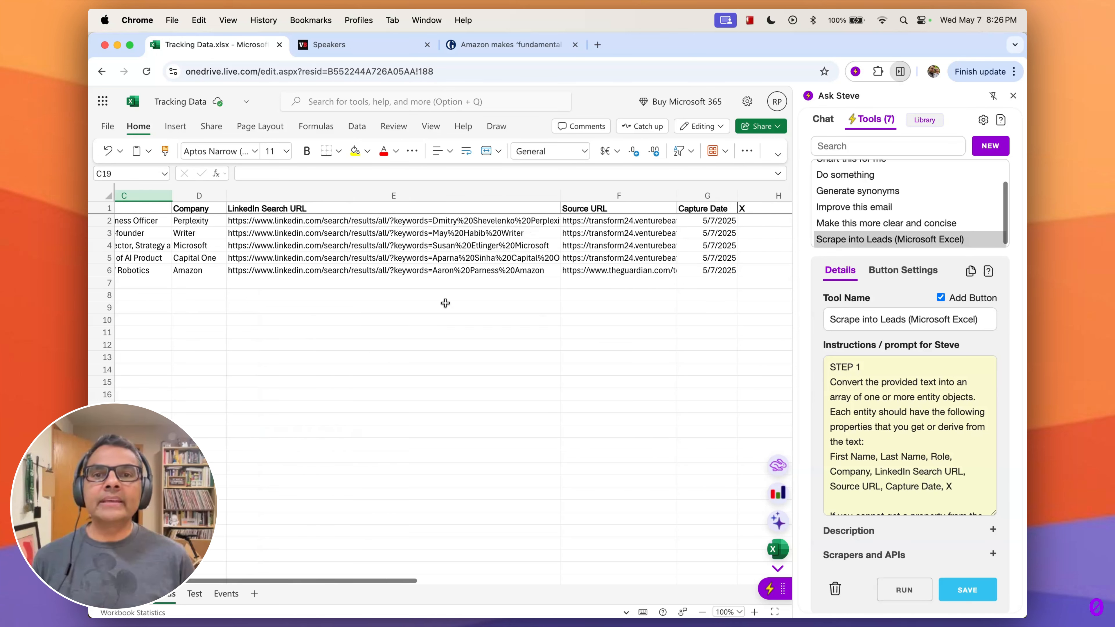
scroll(309, 242, "left", 2)
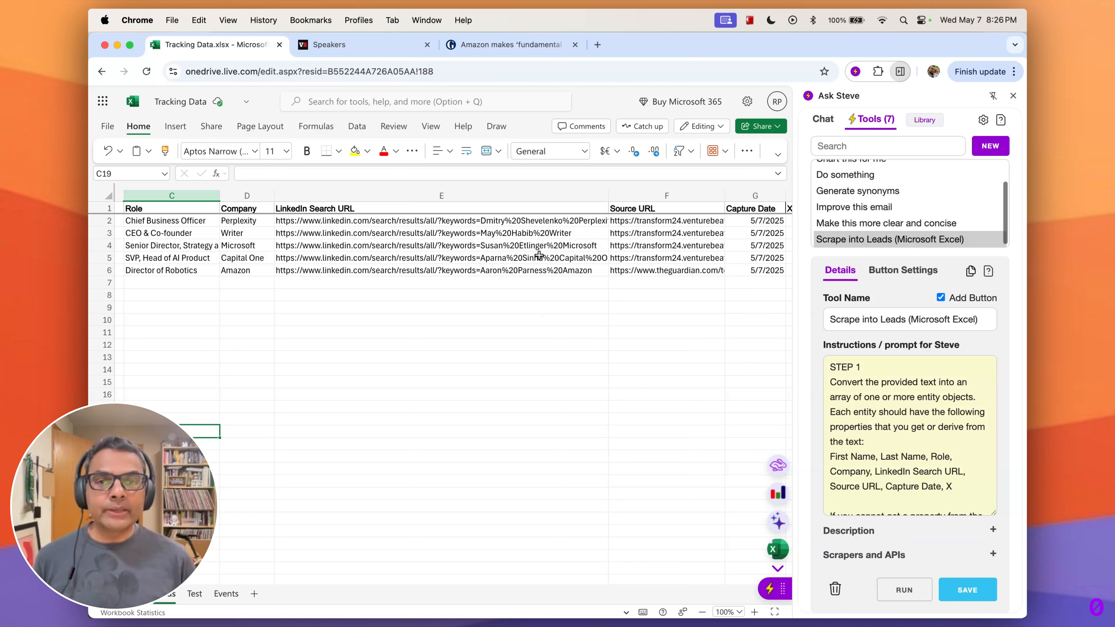
scroll(447, 233, "right", 5)
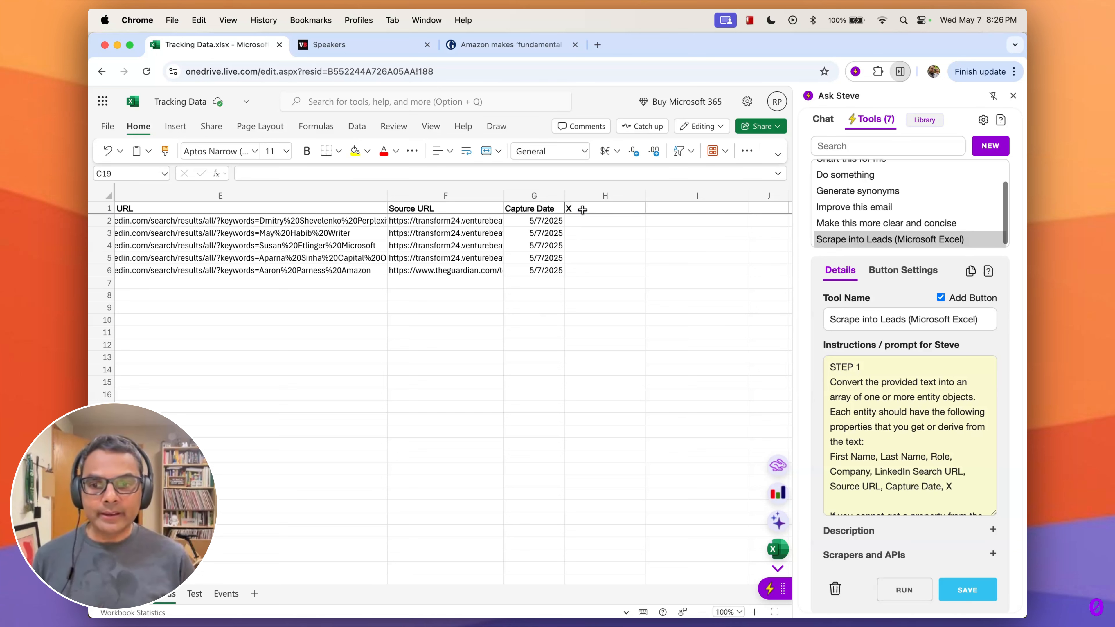
scroll(580, 229, "left", 2)
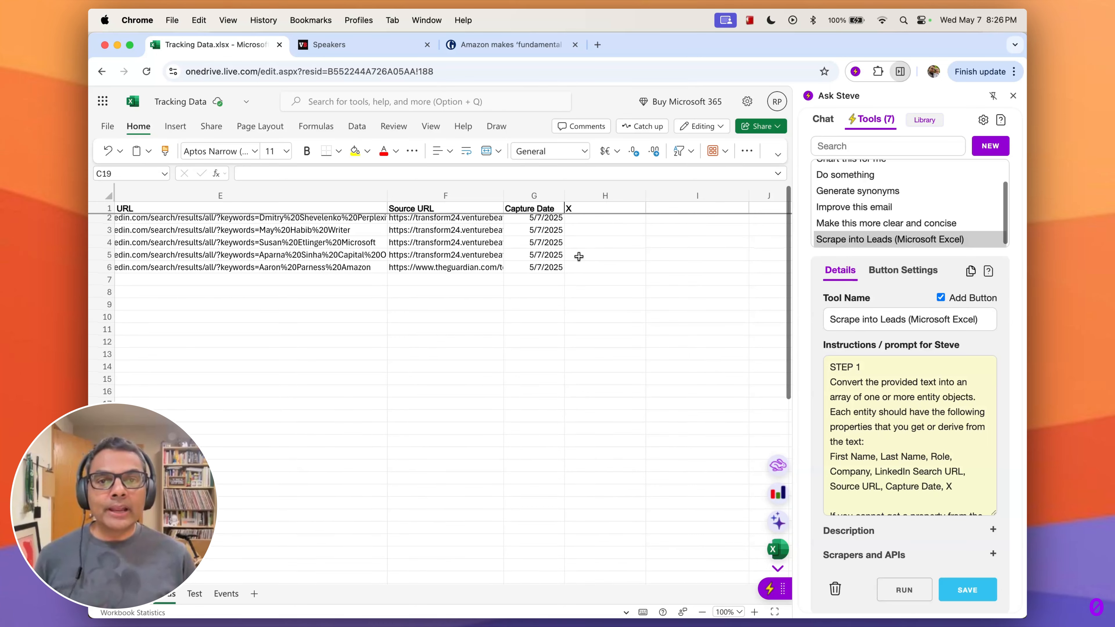
scroll(593, 281, "left", 10)
scroll(592, 281, "right", 10)
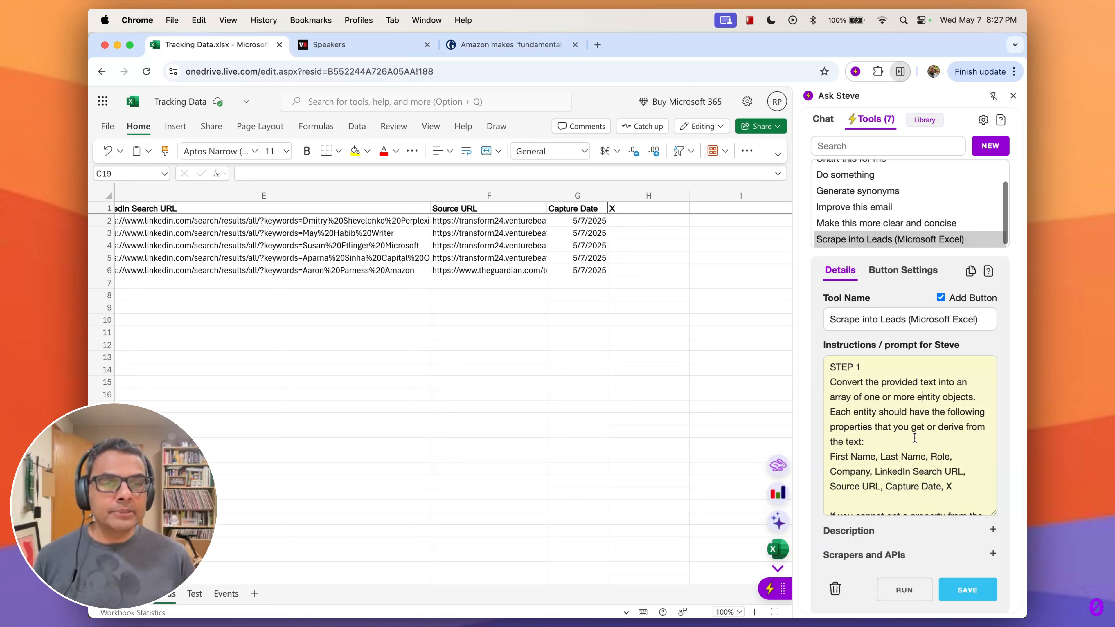
- Read through the Scrape into Leads tool's instructions, covering the property list, the extra page data and the JSON output format
scroll(922, 430, "down", 3)
scroll(922, 429, "down", 3)
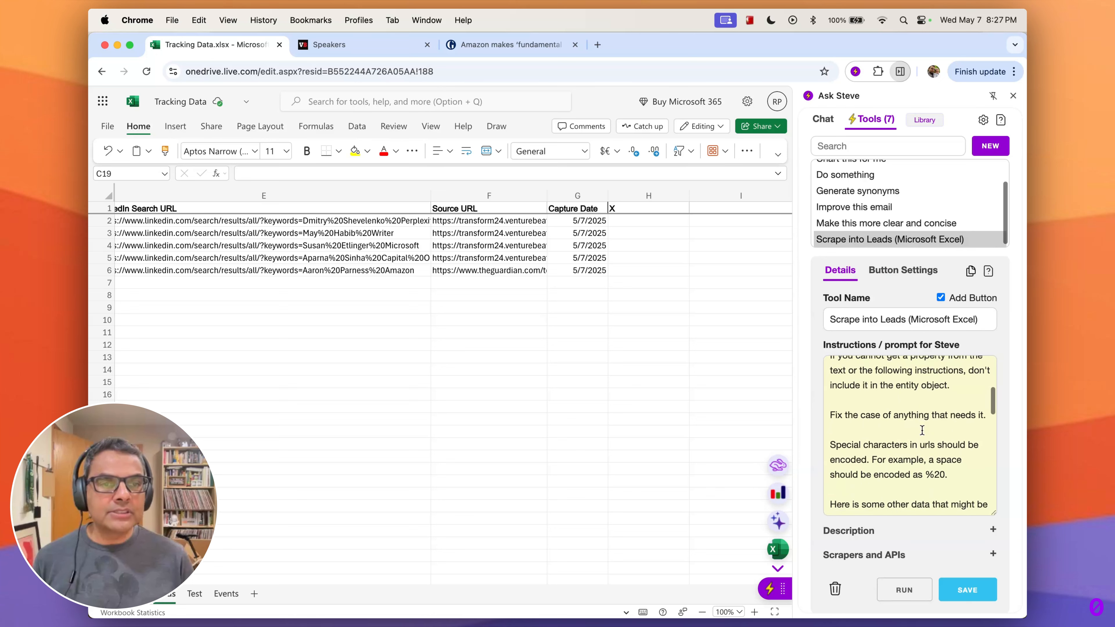
scroll(900, 440, "up", 8)
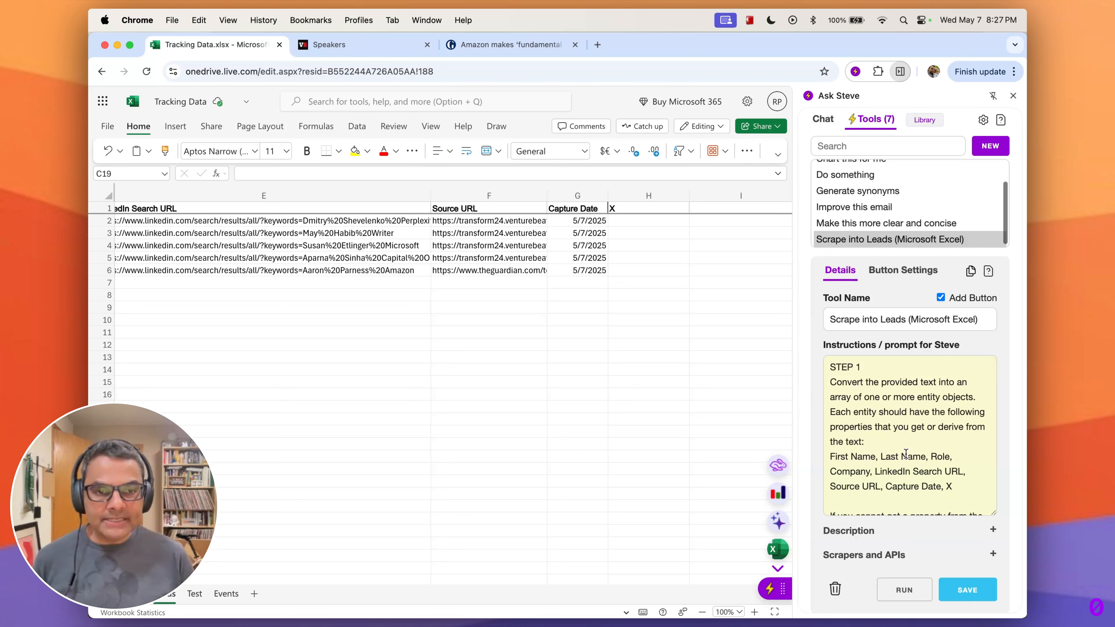
left_click_drag(828, 457, 953, 486)
scroll(919, 418, "down", 5)
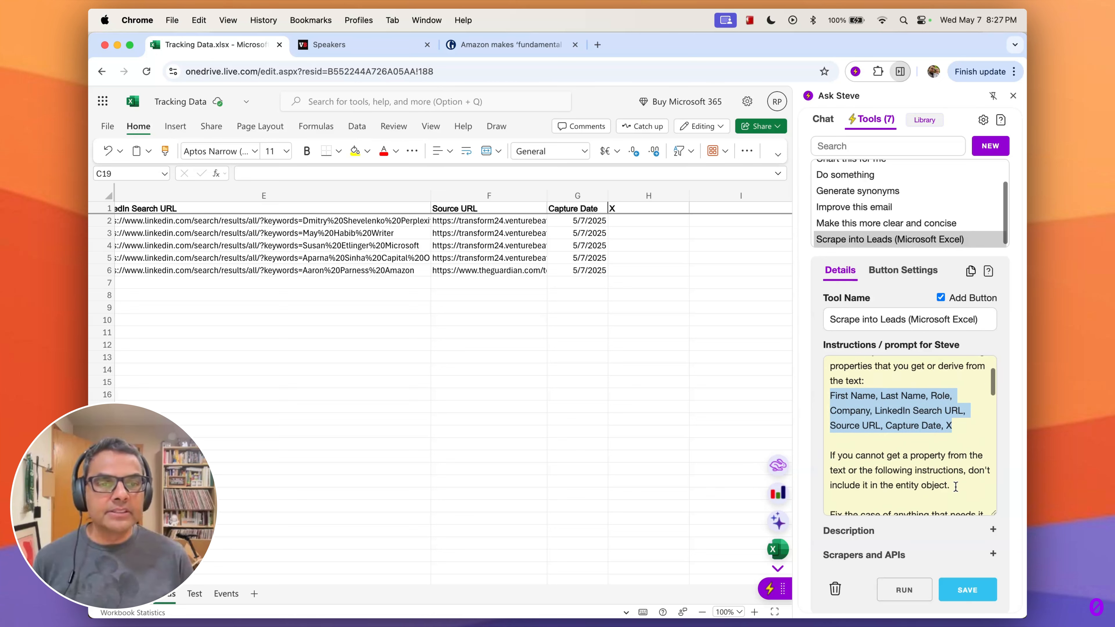
scroll(920, 417, "down", 10)
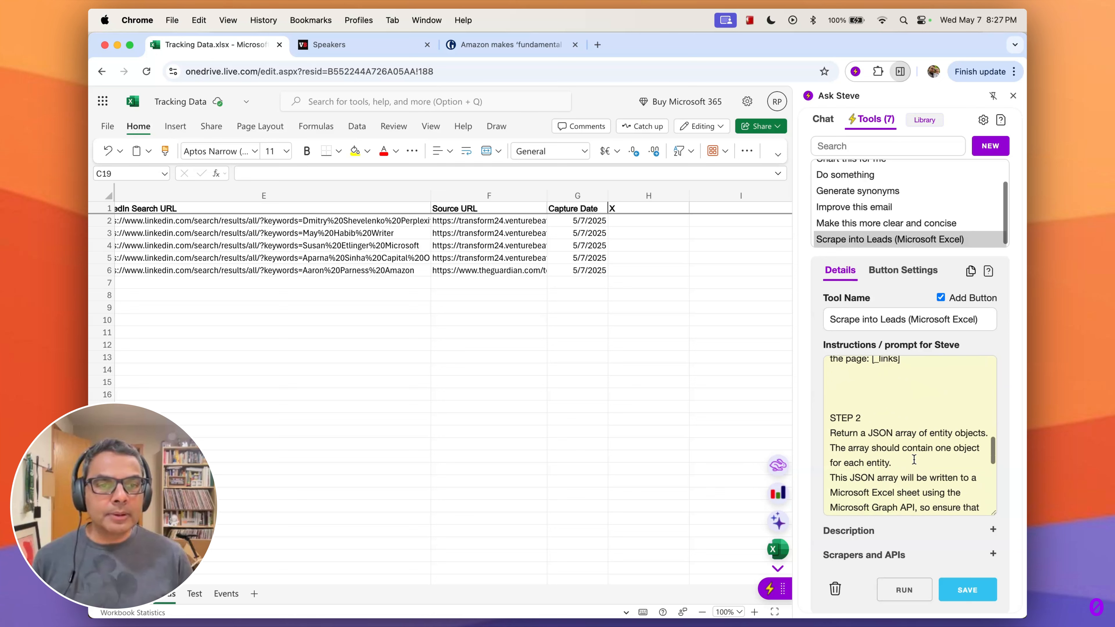
scroll(908, 465, "down", 5)
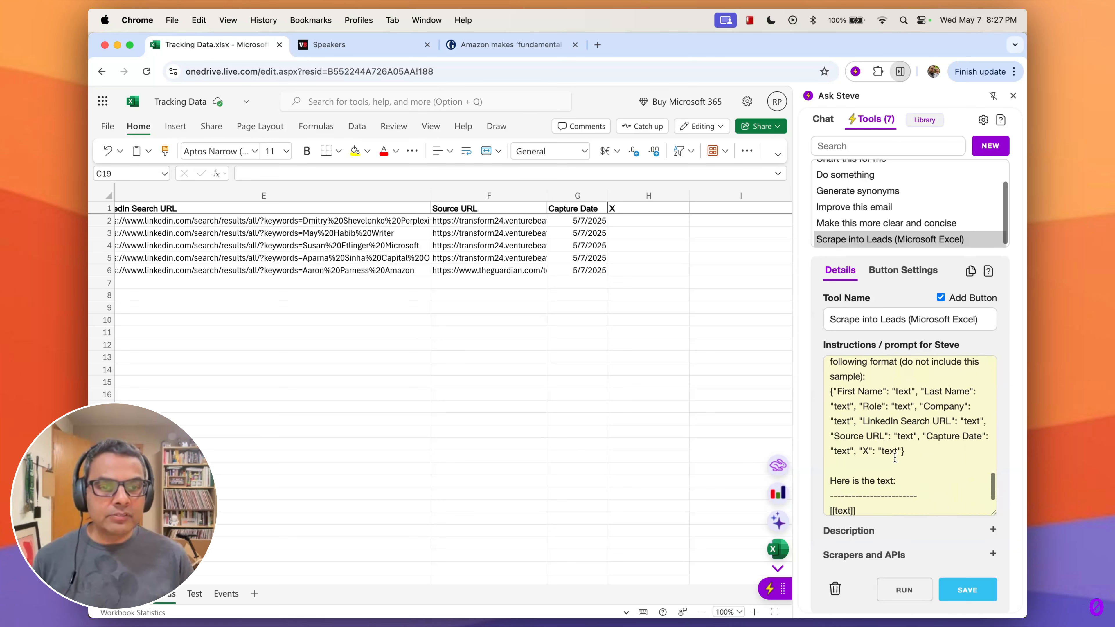
- Add "For the "X" field, guess the gender of the person and put in either Male or Female." before STEP 2 and save the tool
scroll(874, 487, "up", 10)
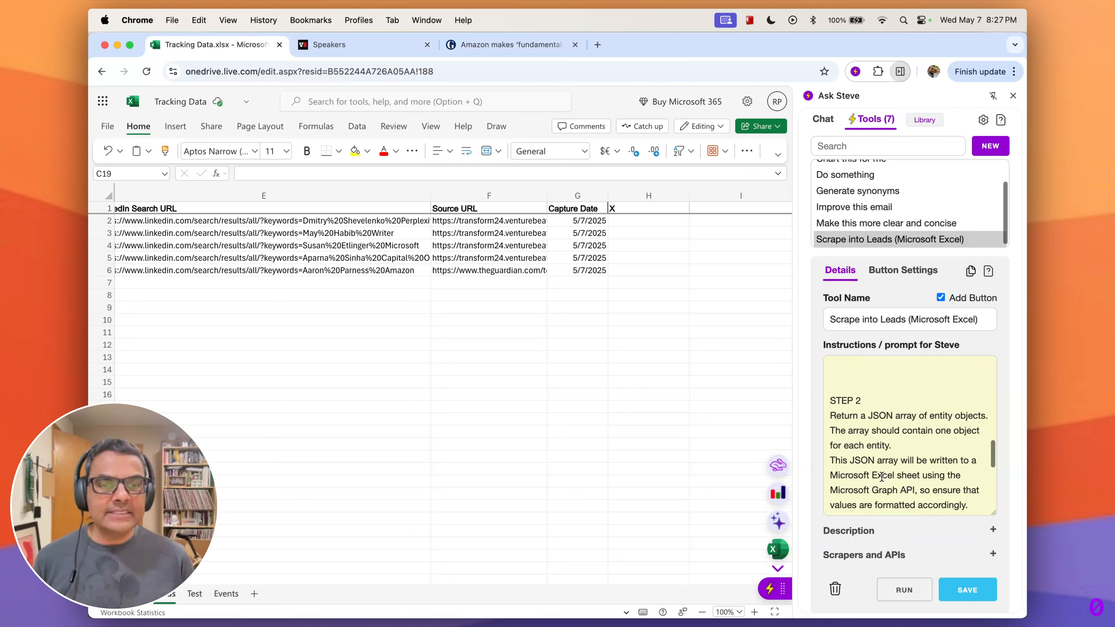
left_click(857, 430)
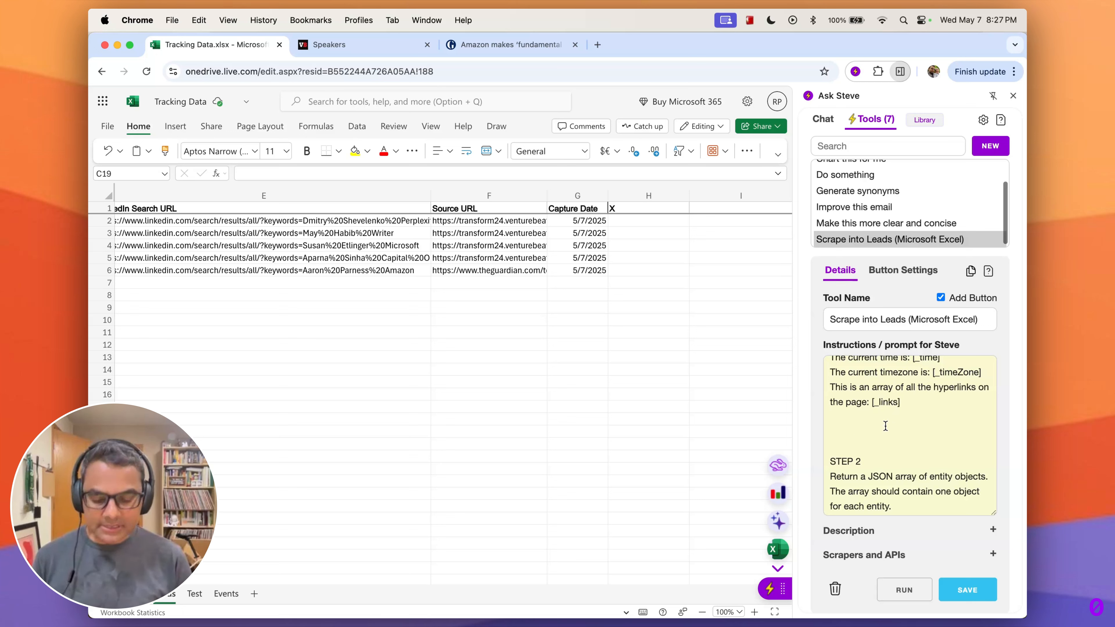
type("For the \"X\" field")
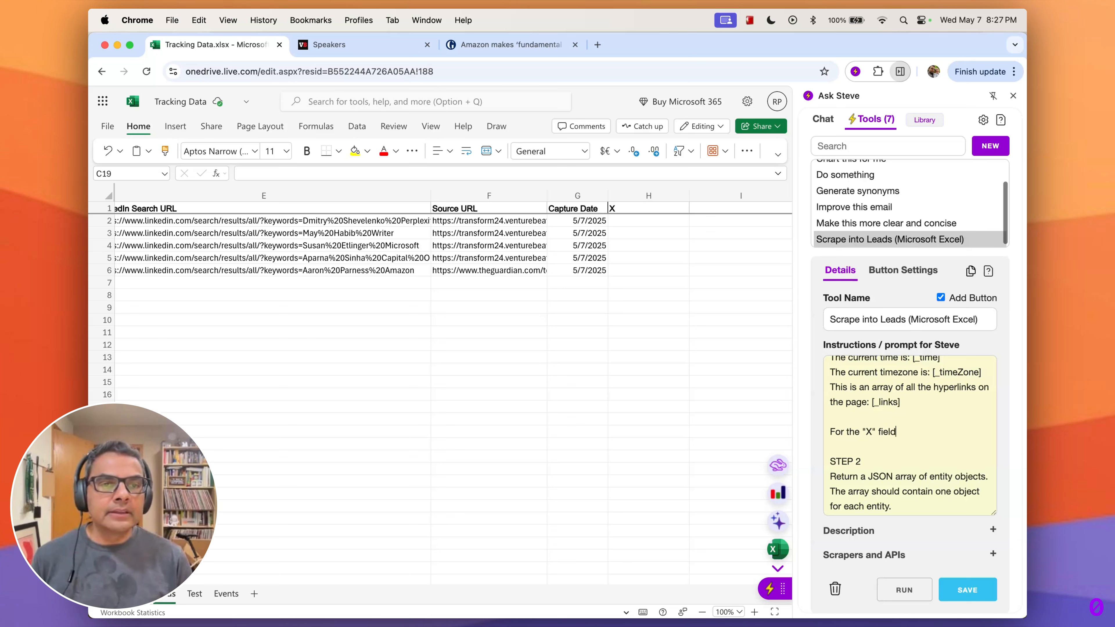
type(", guess the gende")
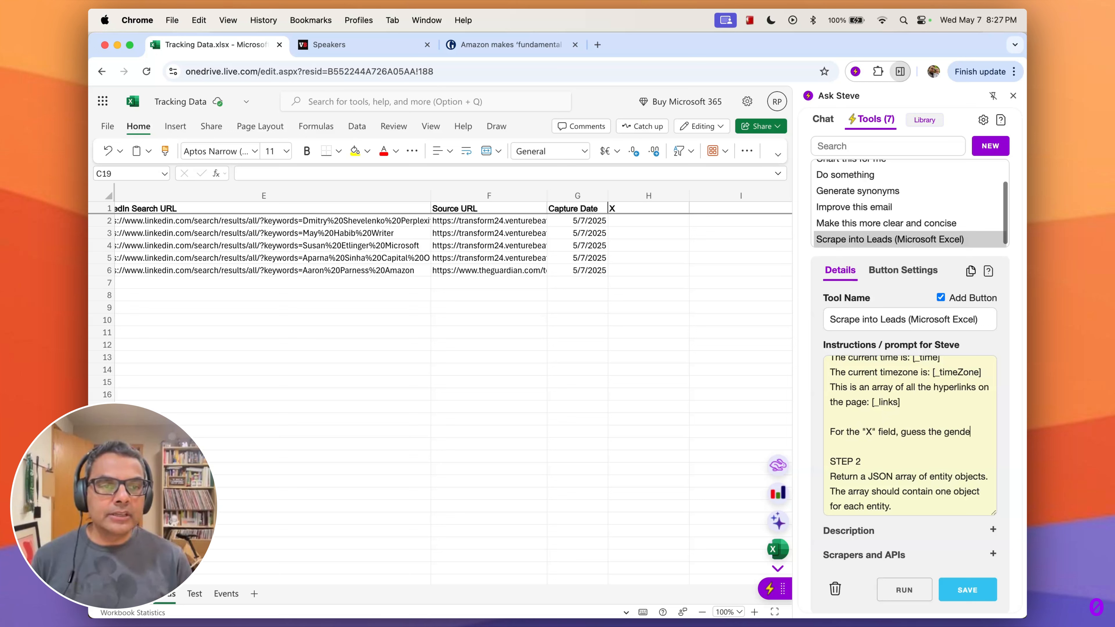
type("r of the person and ")
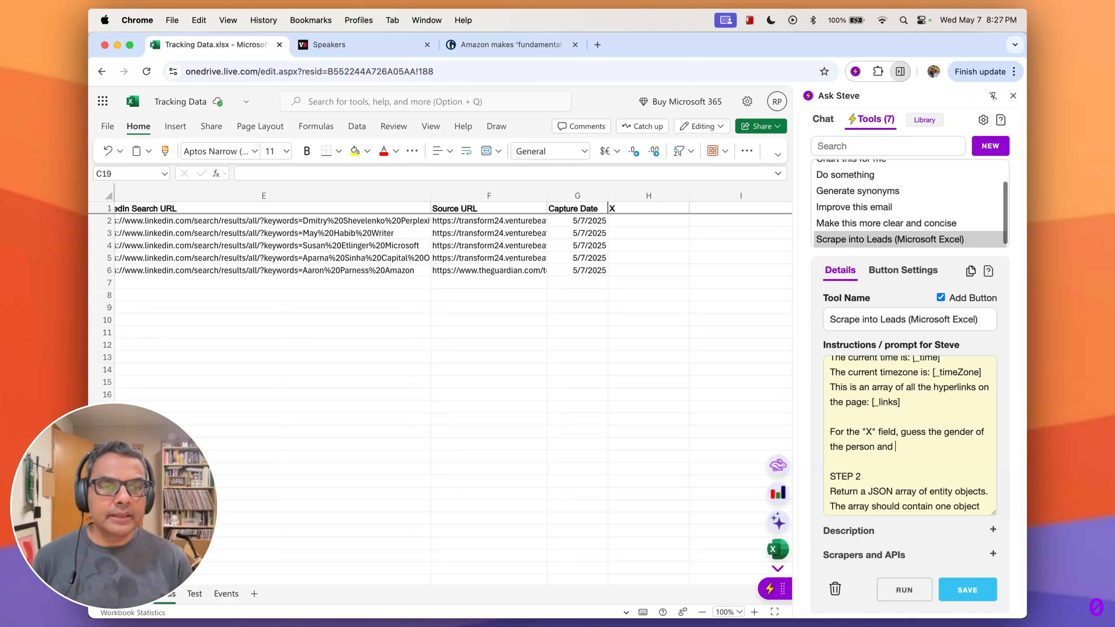
type("put in either Male ")
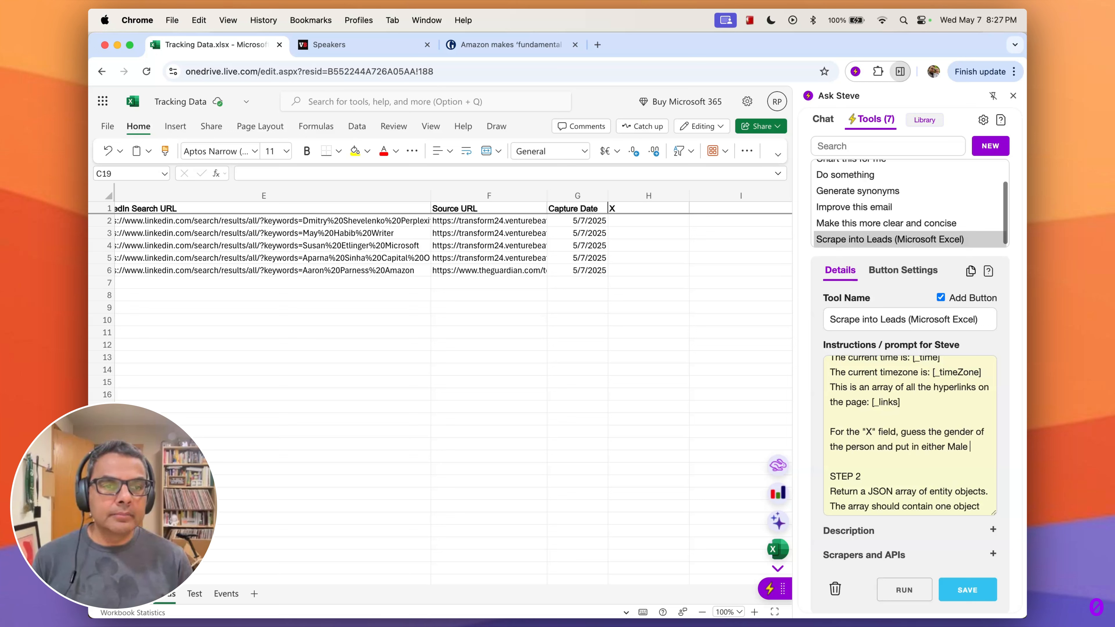
type("or Female.")
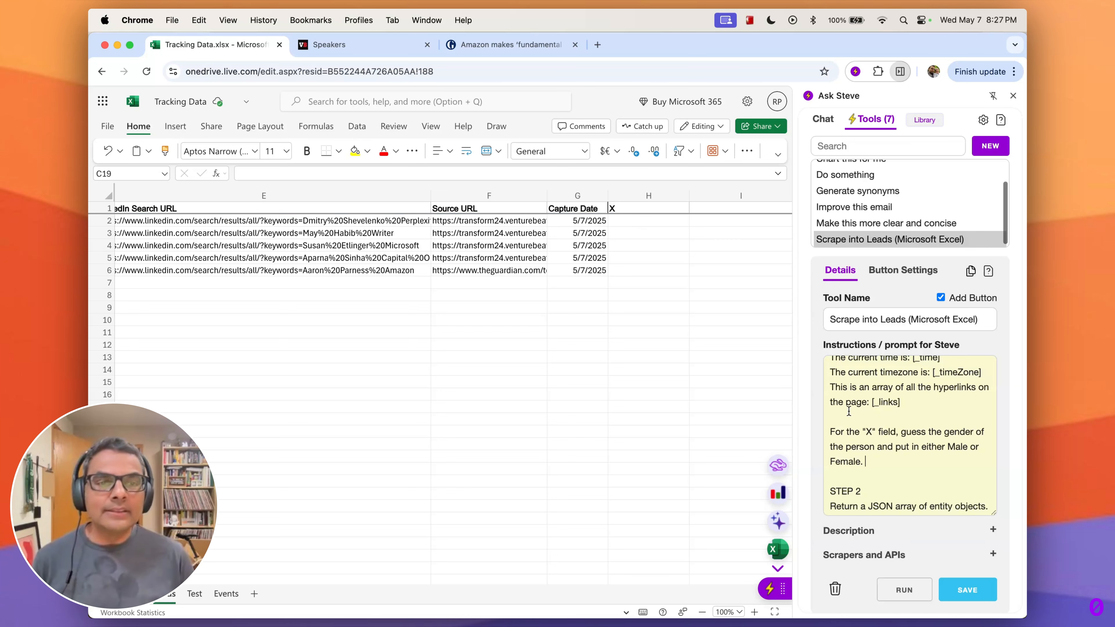
left_click(968, 590)
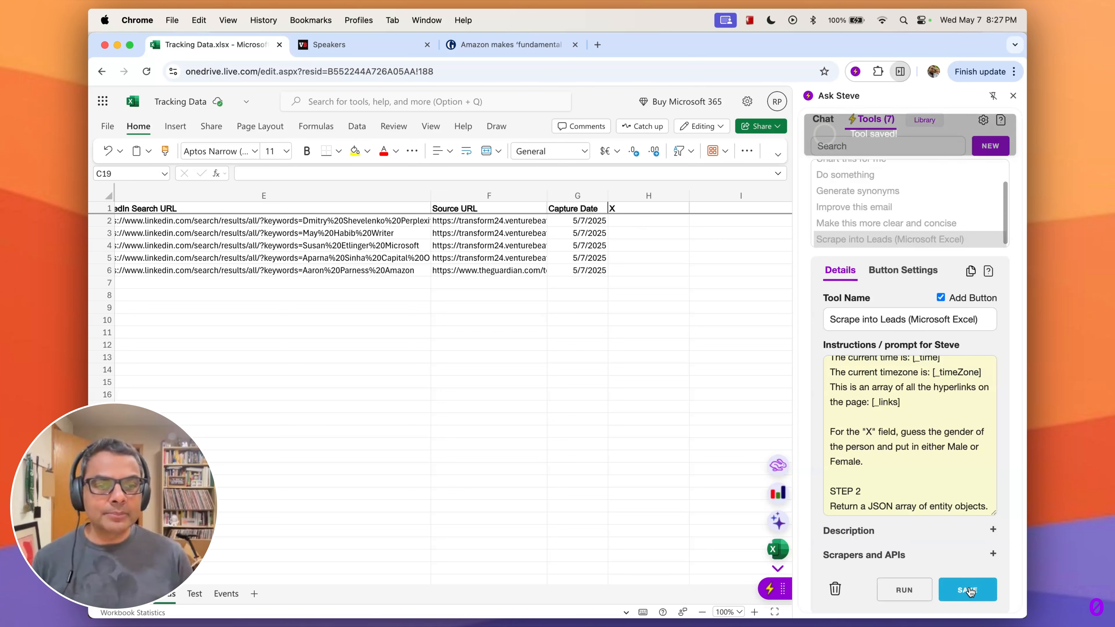
- Scrape the highlighted speakers on the Speakers page into Leads again and check the X column for the new rows
left_click(343, 46)
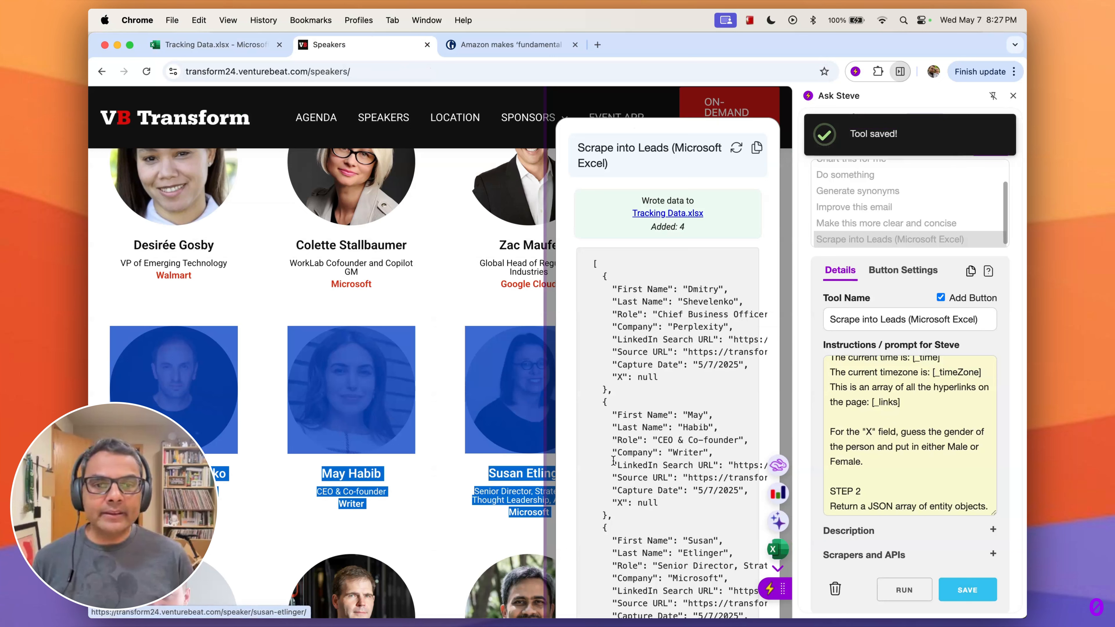
left_click(777, 554)
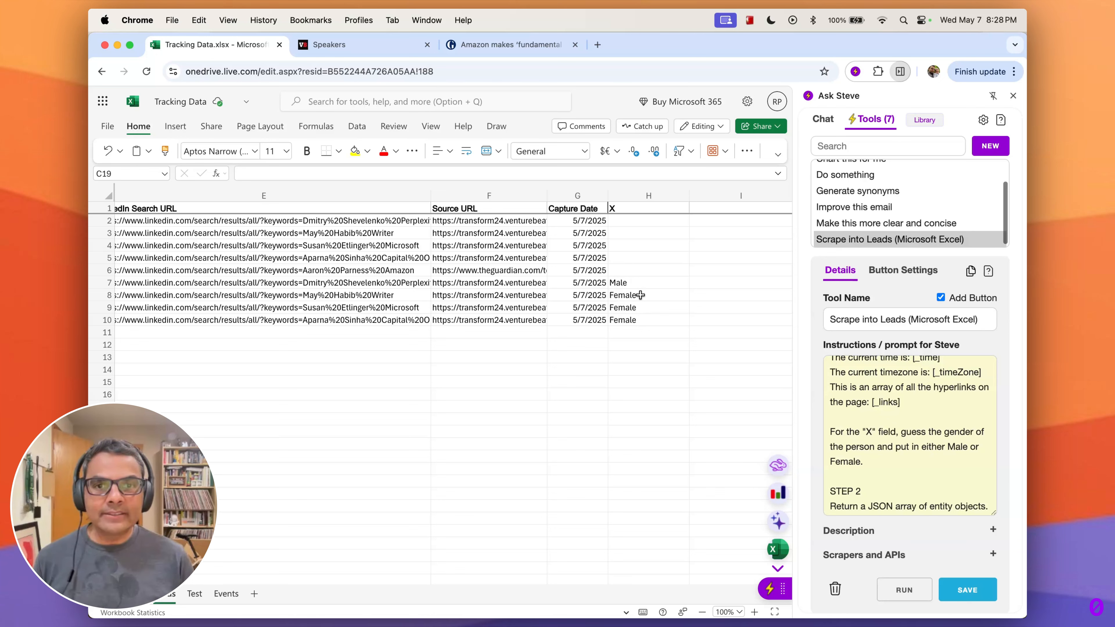
scroll(629, 325, "right", 1)
scroll(629, 325, "left", 5)
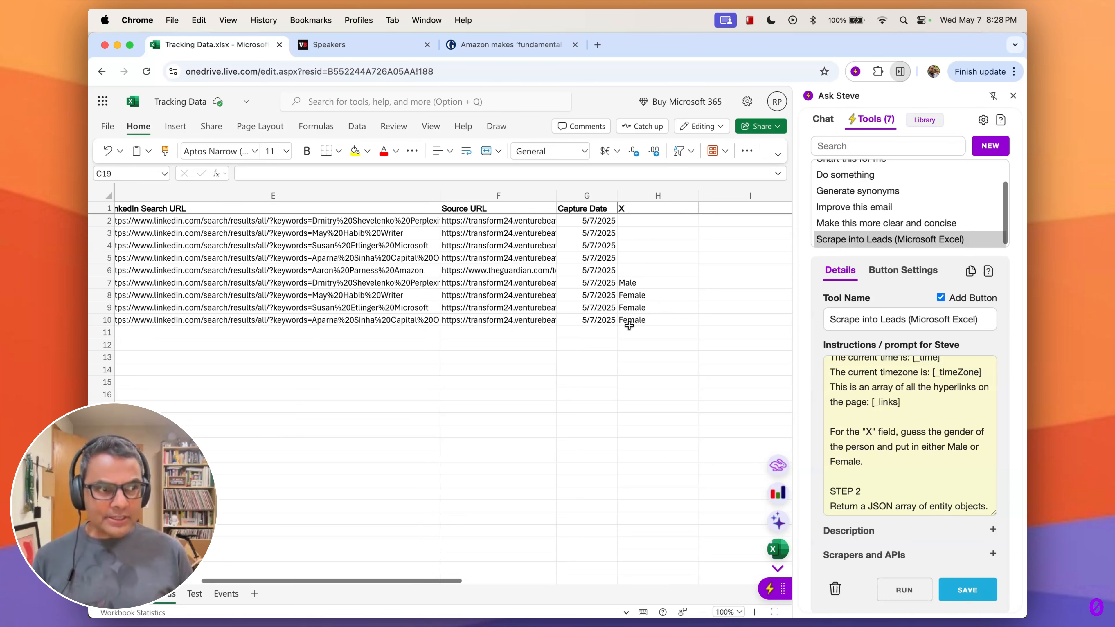
scroll(629, 325, "left", 5)
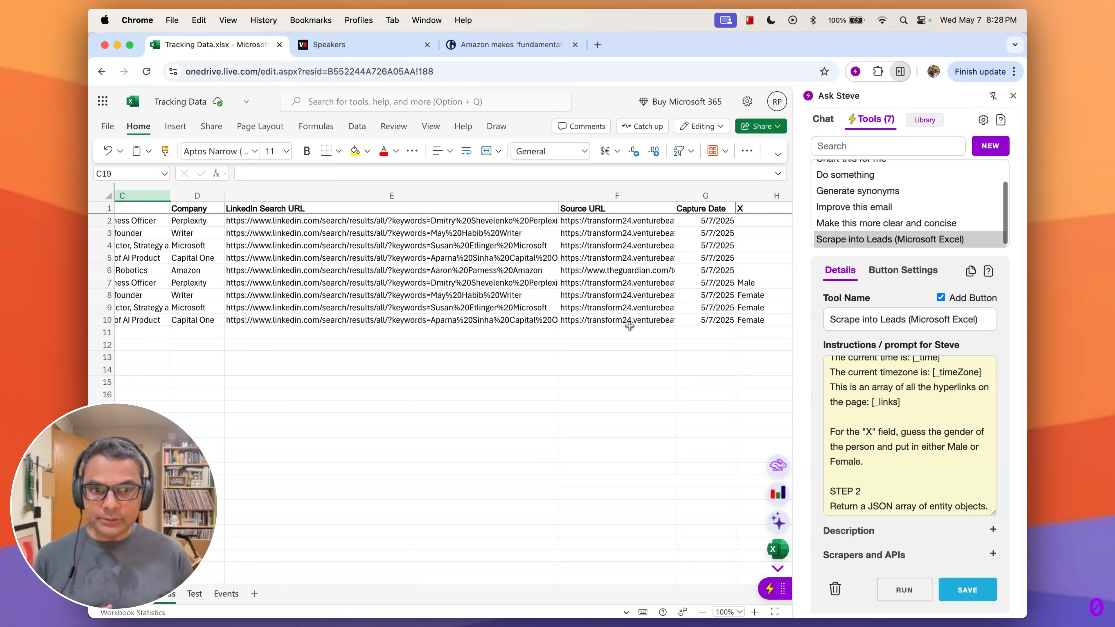
scroll(627, 327, "left", 4)
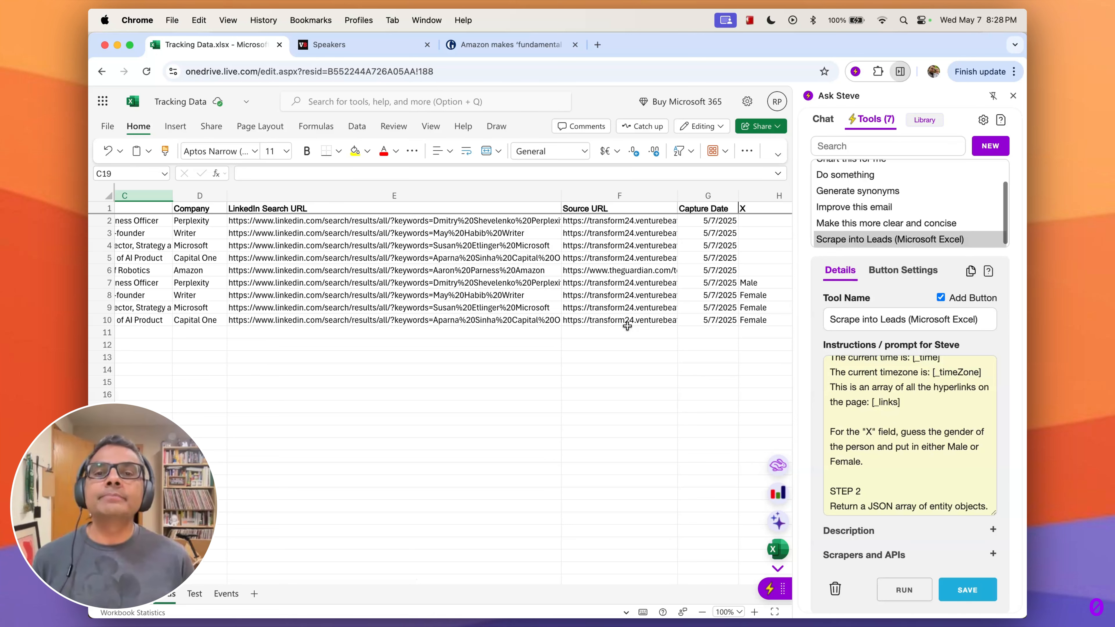
scroll(626, 325, "right", 4)
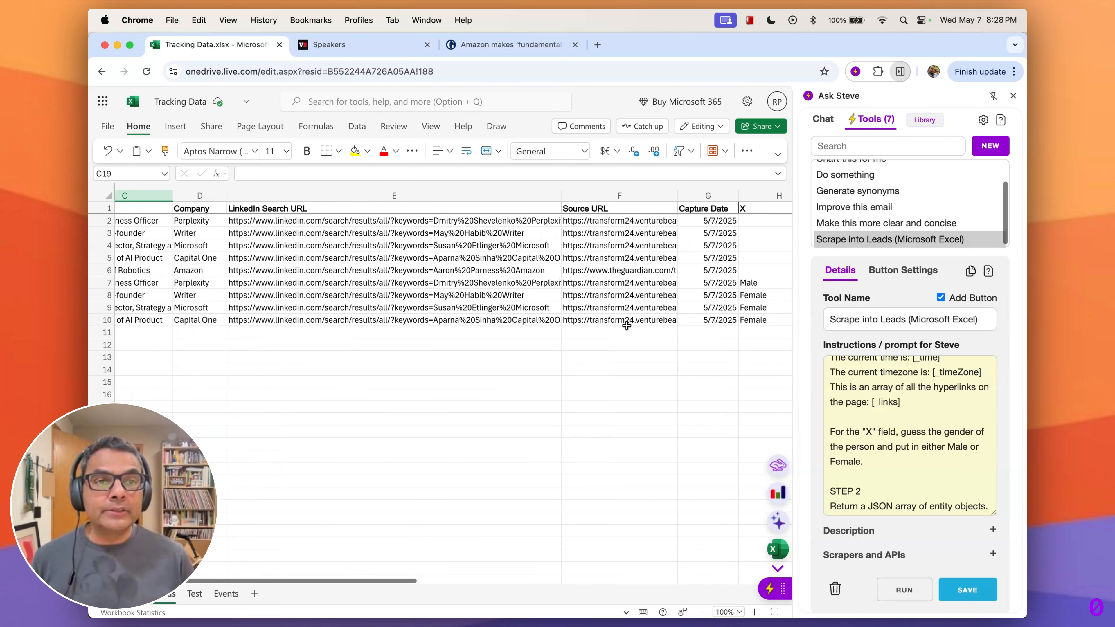
- Examine where the tool writes its results, including the connection and the workbook and sheet choices in Scrapers and APIs
left_click(959, 486)
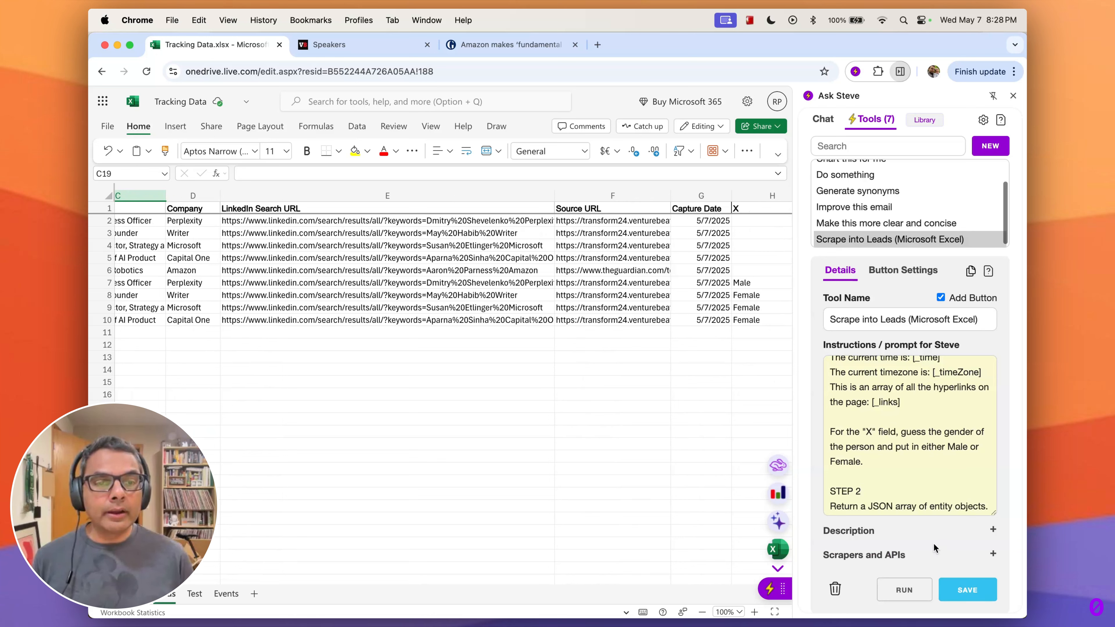
left_click(942, 554)
scroll(944, 541, "down", 4)
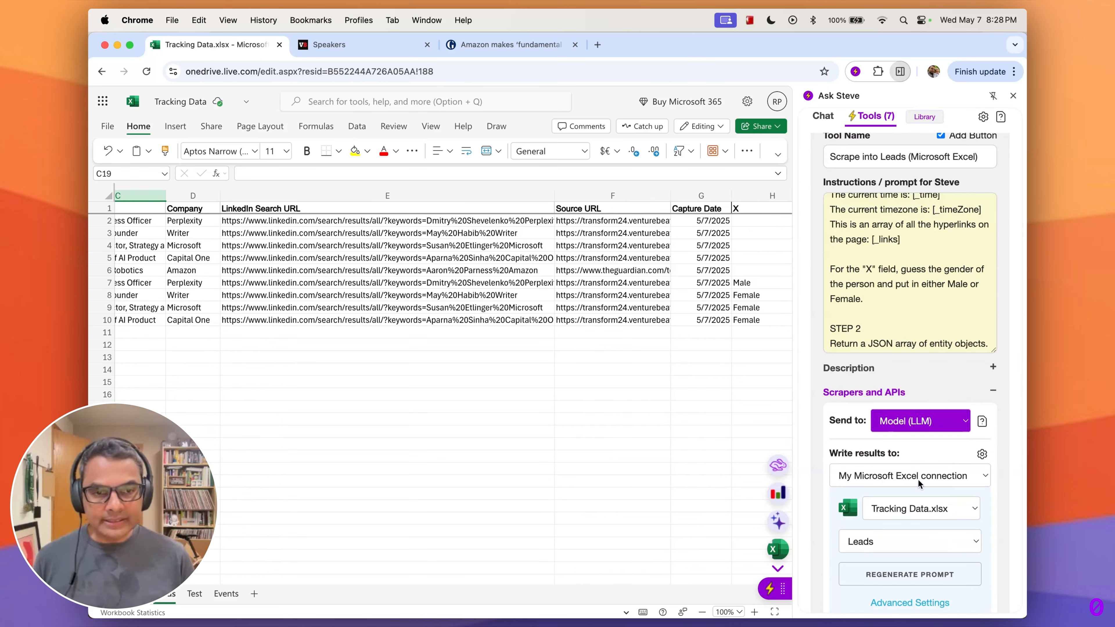
left_click(921, 513)
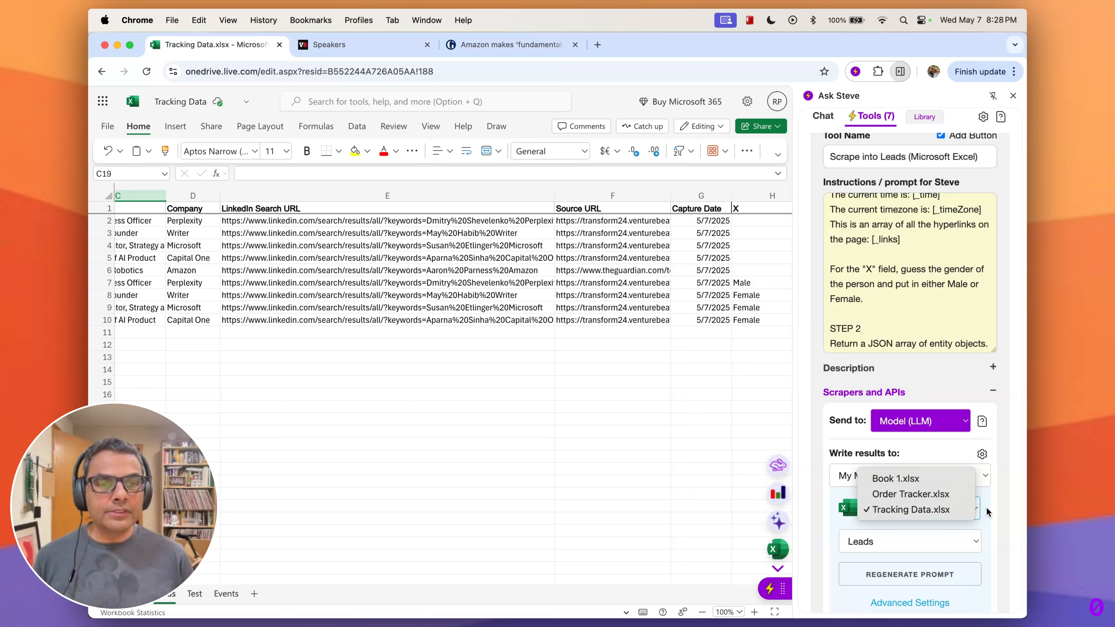
left_click(939, 507)
left_click(939, 541)
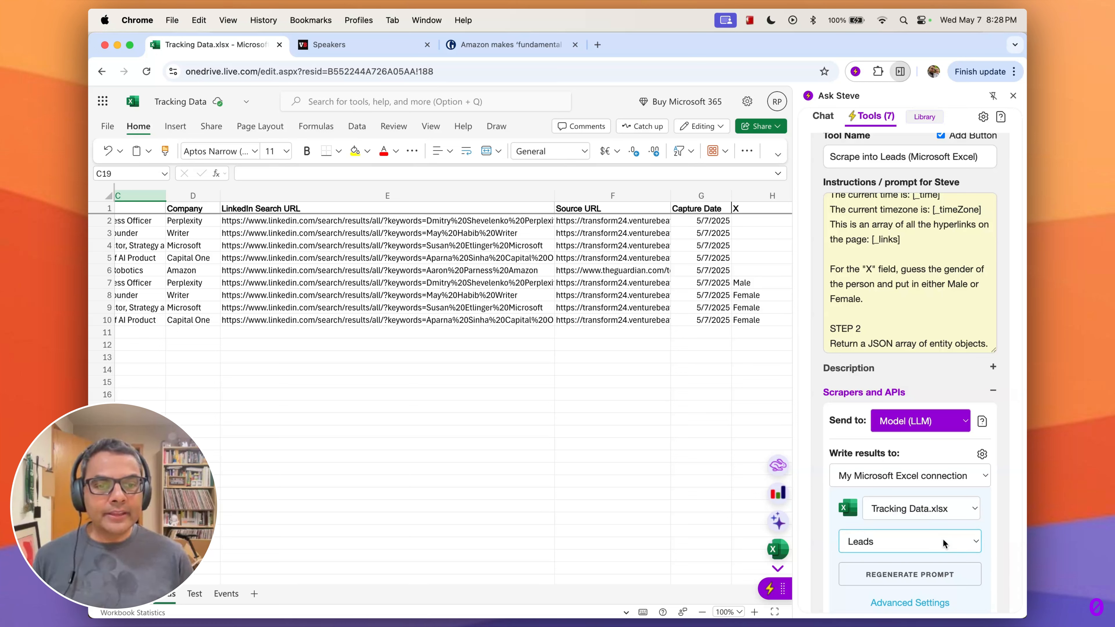
left_click(985, 528)
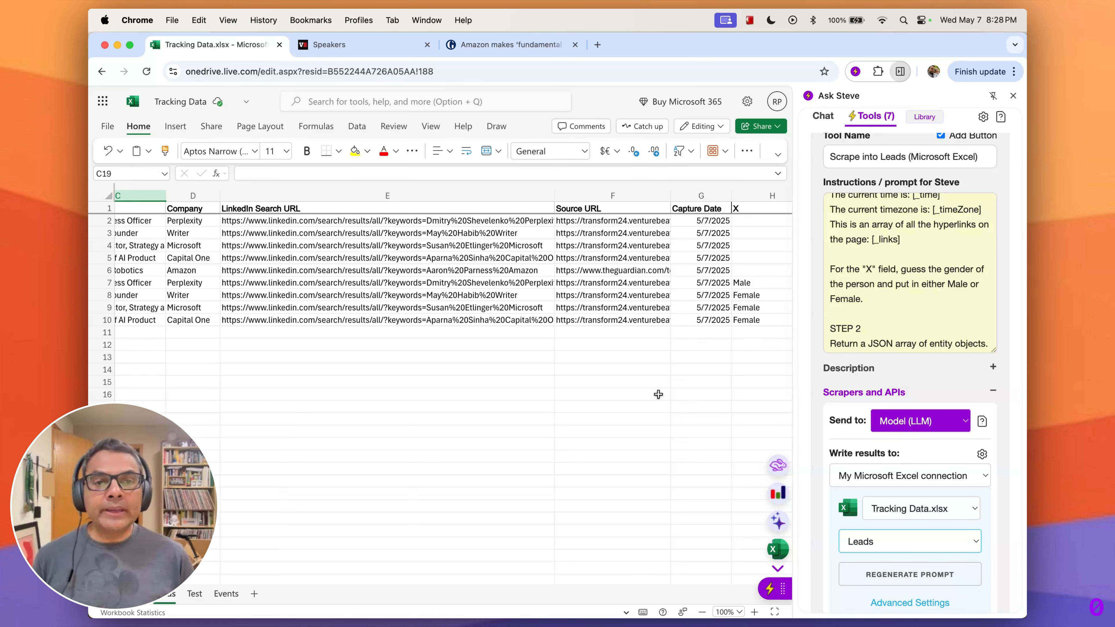
- Add a column header "Y" in cell I1 of the Leads sheet
scroll(659, 393, "right", 5)
left_click(557, 211)
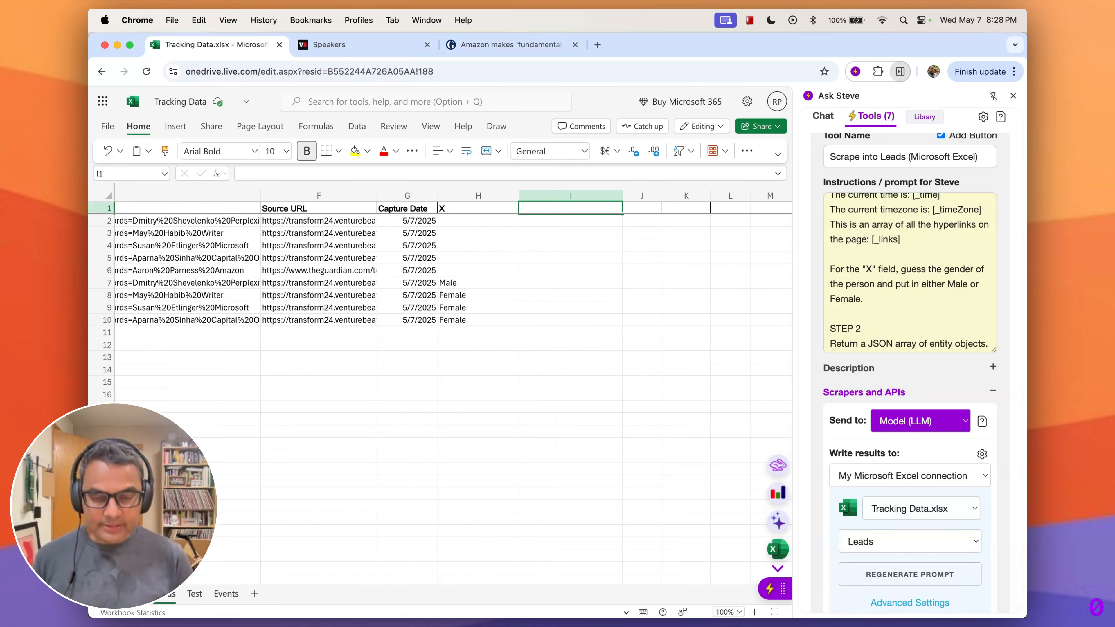
type("Y")
left_click(604, 280)
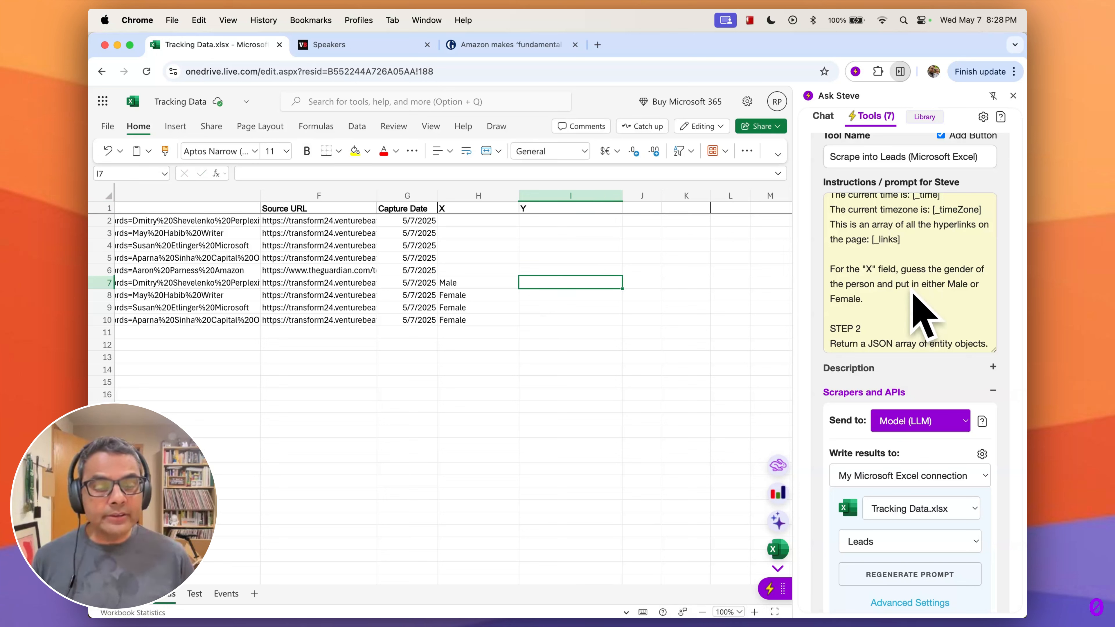
- Review the instruction about the "X" field in the tool's prompt
scroll(922, 316, "up", 3)
scroll(903, 324, "down", 1)
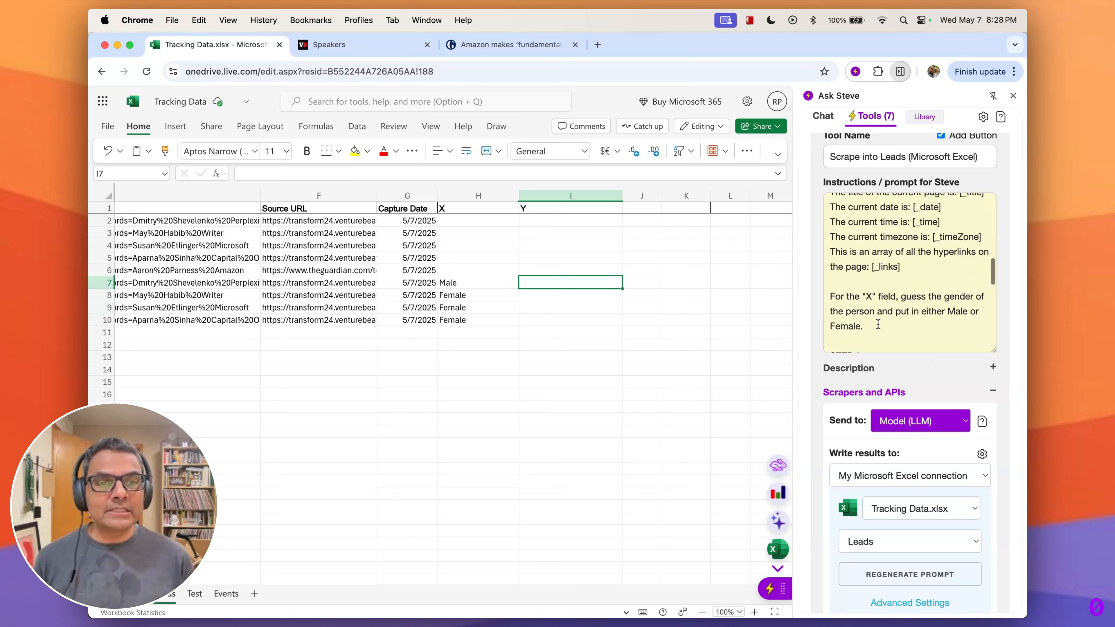
left_click_drag(878, 325, 767, 298)
scroll(767, 298, "right", 1)
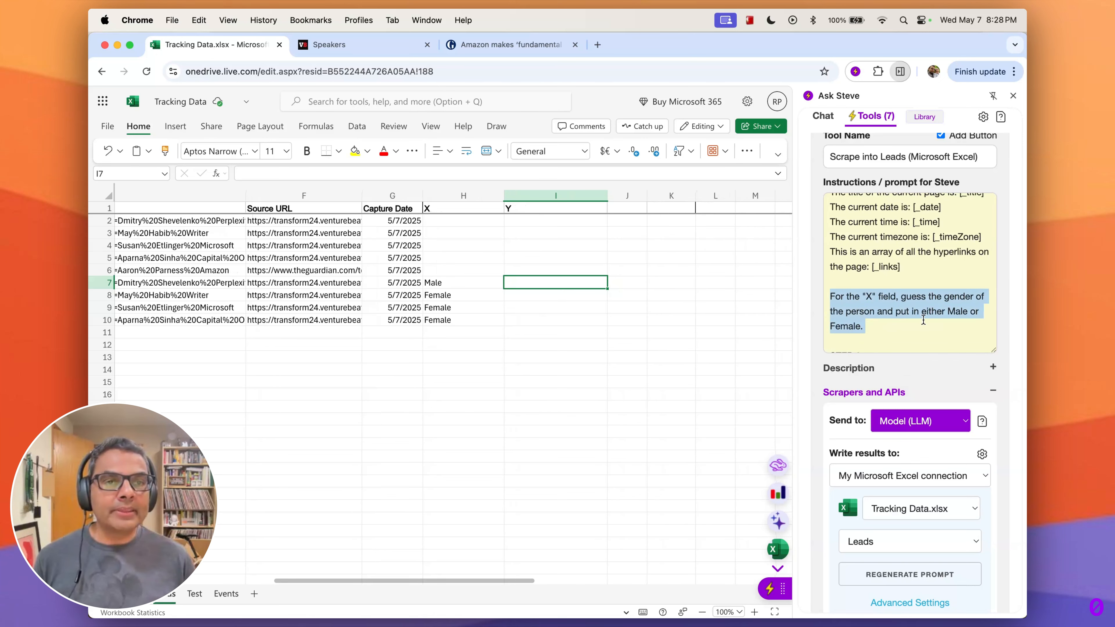
left_click(905, 326)
scroll(478, 275, "right", 1)
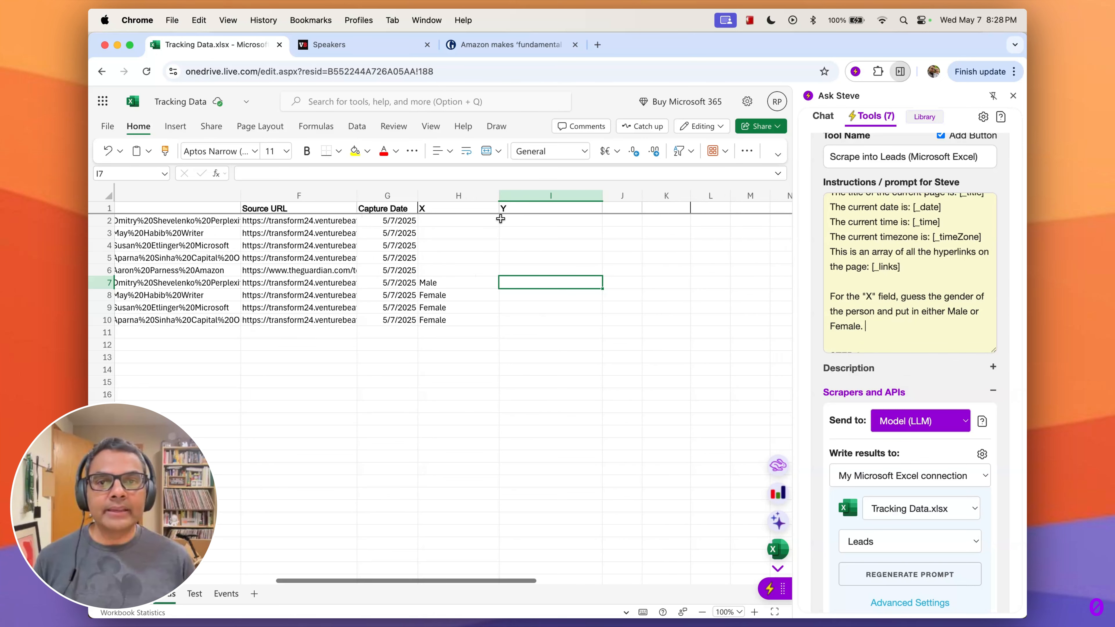
- Clear the Y header from cell I1 and delete rows 7 to 10 from the Leads sheet
left_click(525, 208)
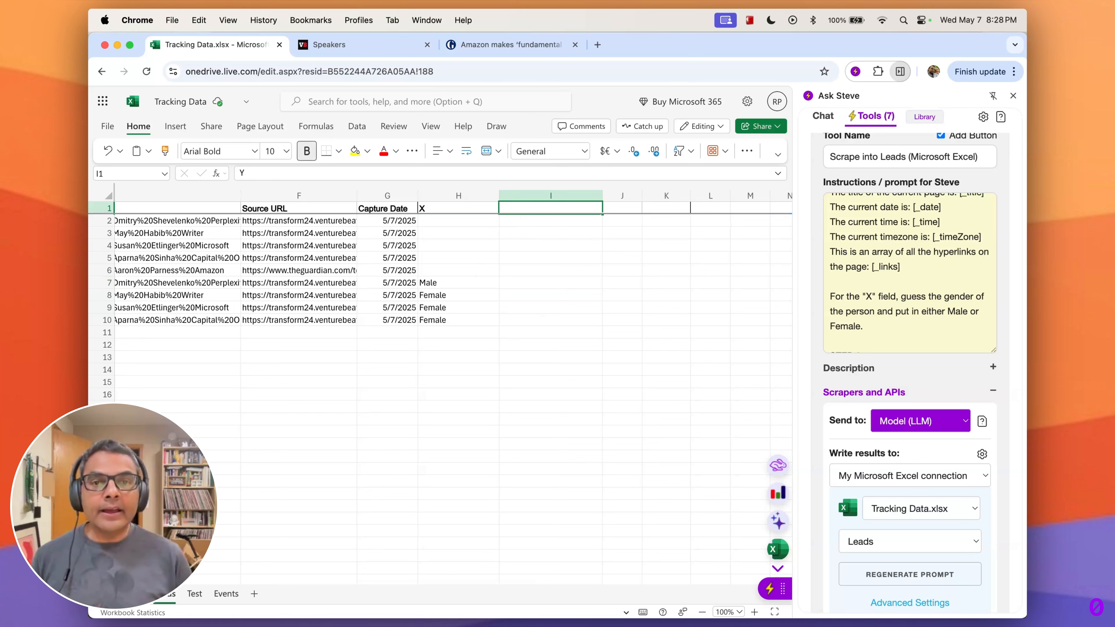
scroll(460, 307, "left", 5)
scroll(462, 316, "left", 1)
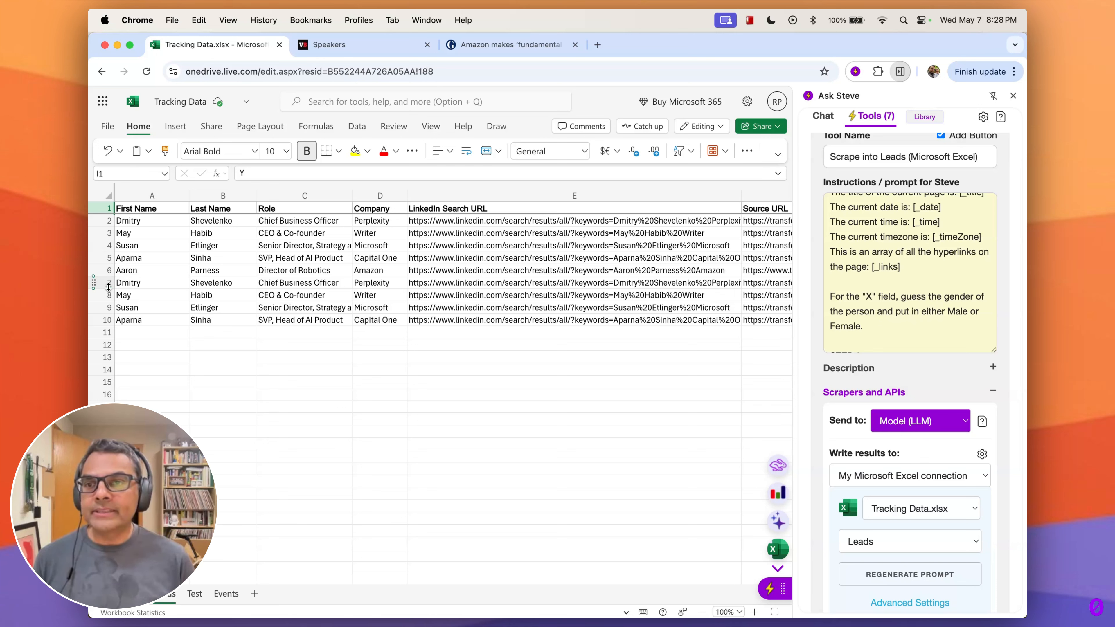
left_click_drag(108, 285, 107, 320)
right_click(106, 320)
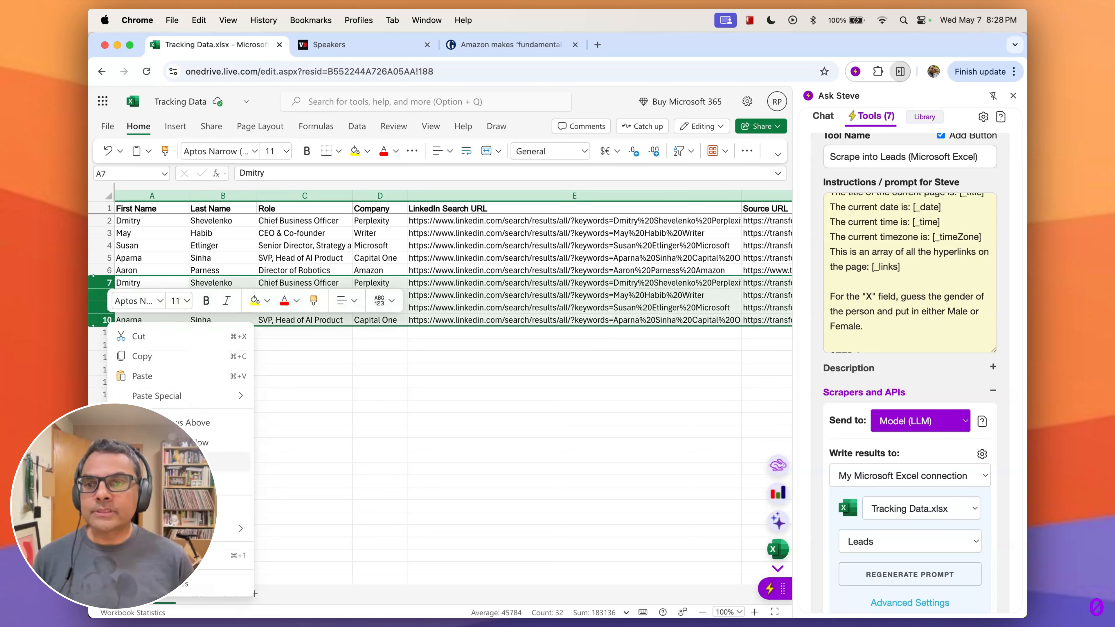
left_click(162, 462)
left_click(238, 406)
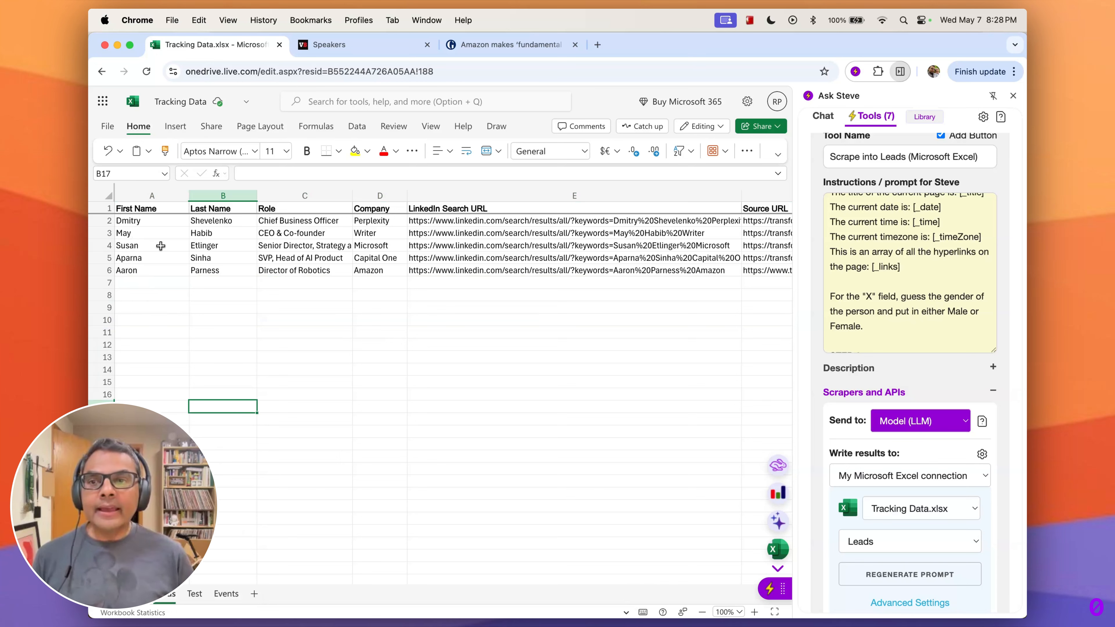
- Set the scraper's advanced settings to Skip Duplicates, matching on Company, First Name and Last Name, and save the tool's changes
scroll(933, 525, "down", 1)
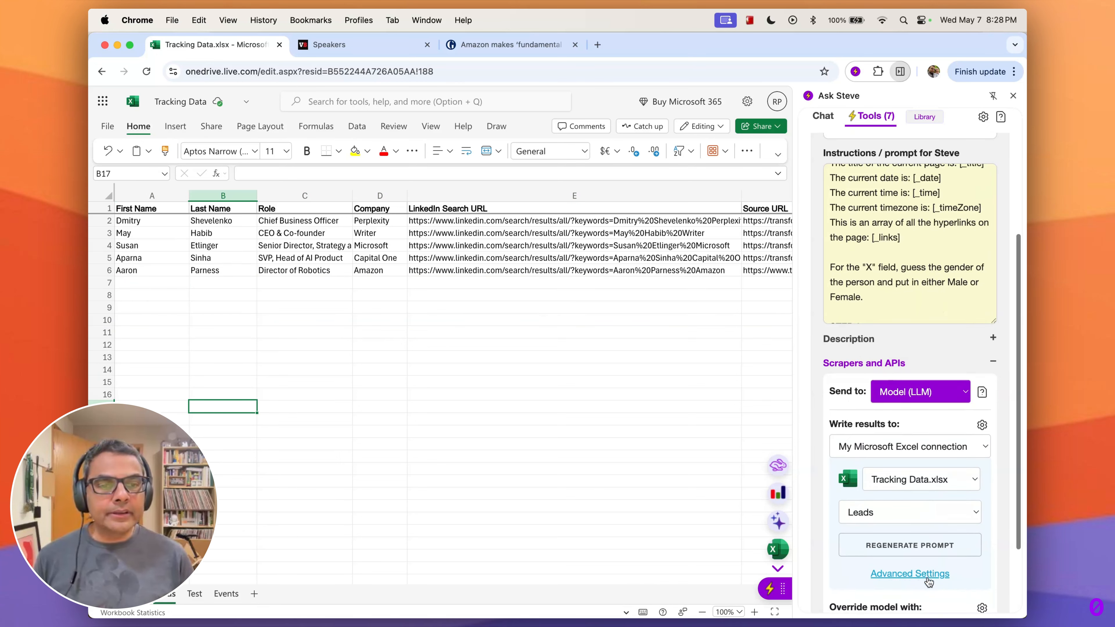
left_click(928, 576)
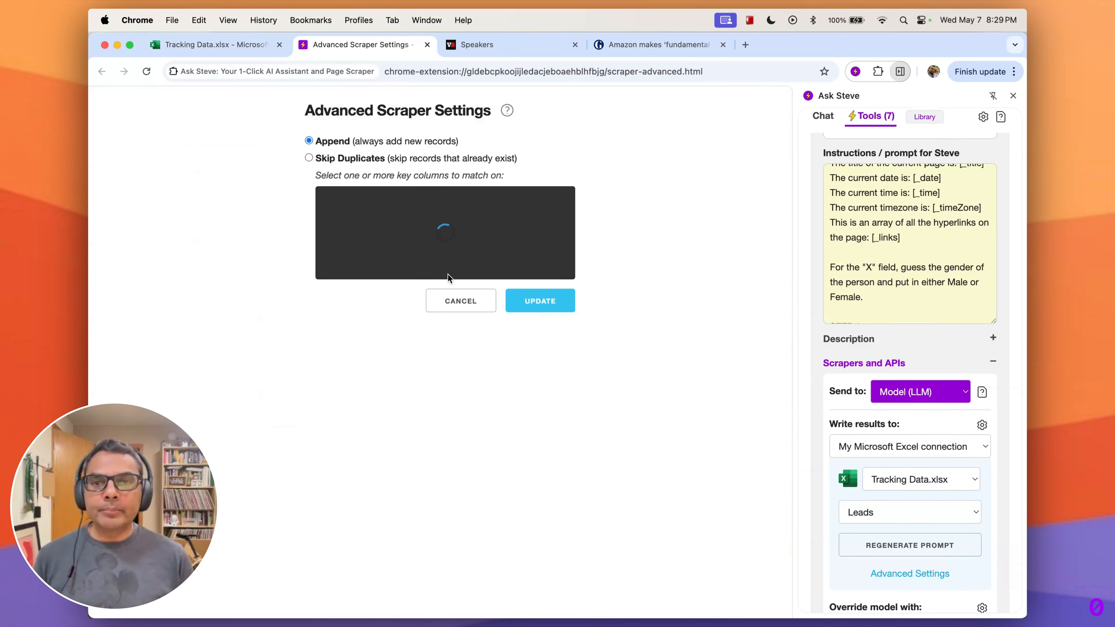
left_click(309, 158)
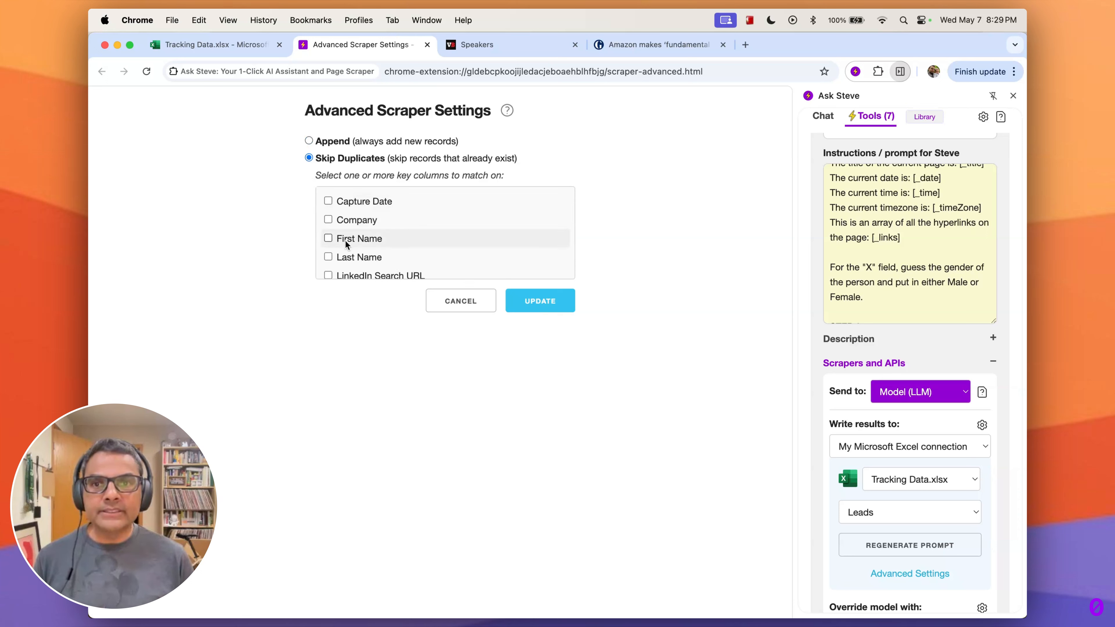
left_click(327, 238)
left_click(328, 256)
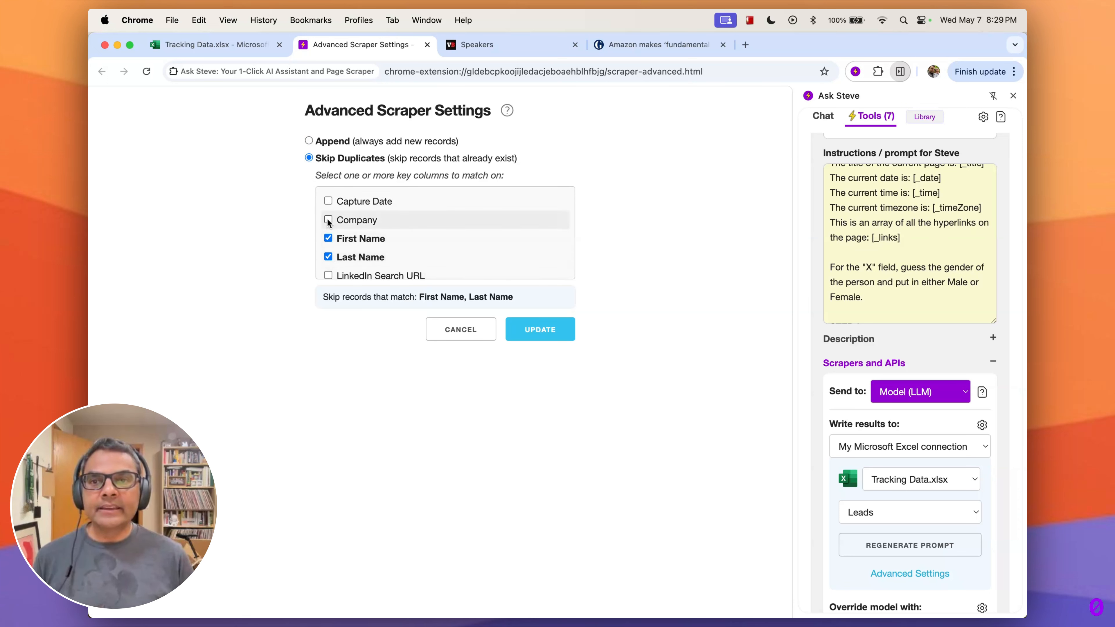
left_click(328, 220)
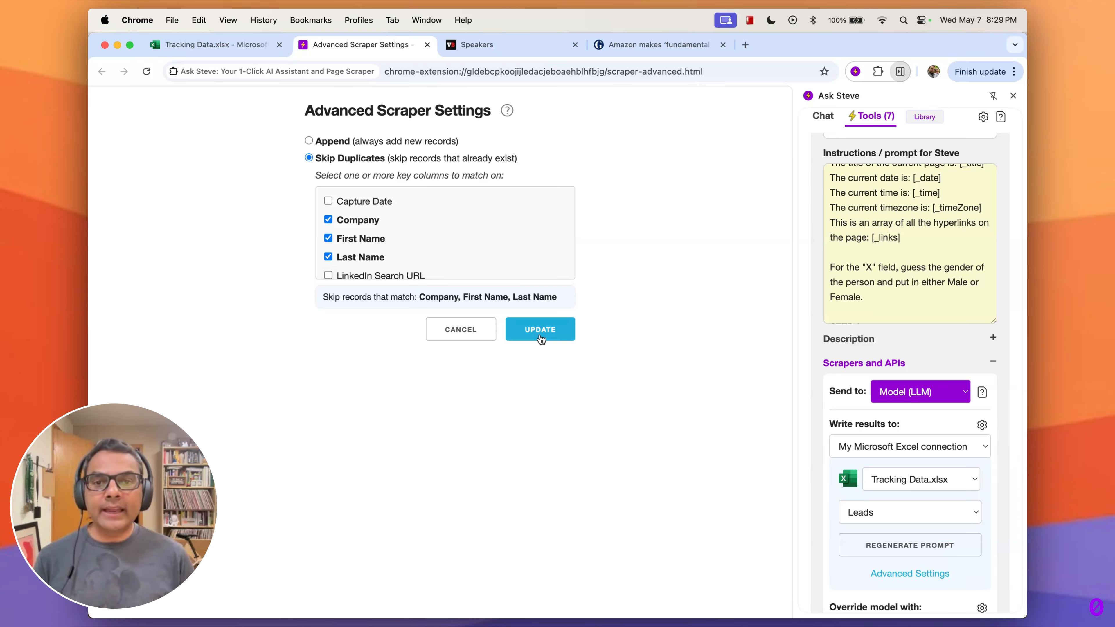
left_click(541, 330)
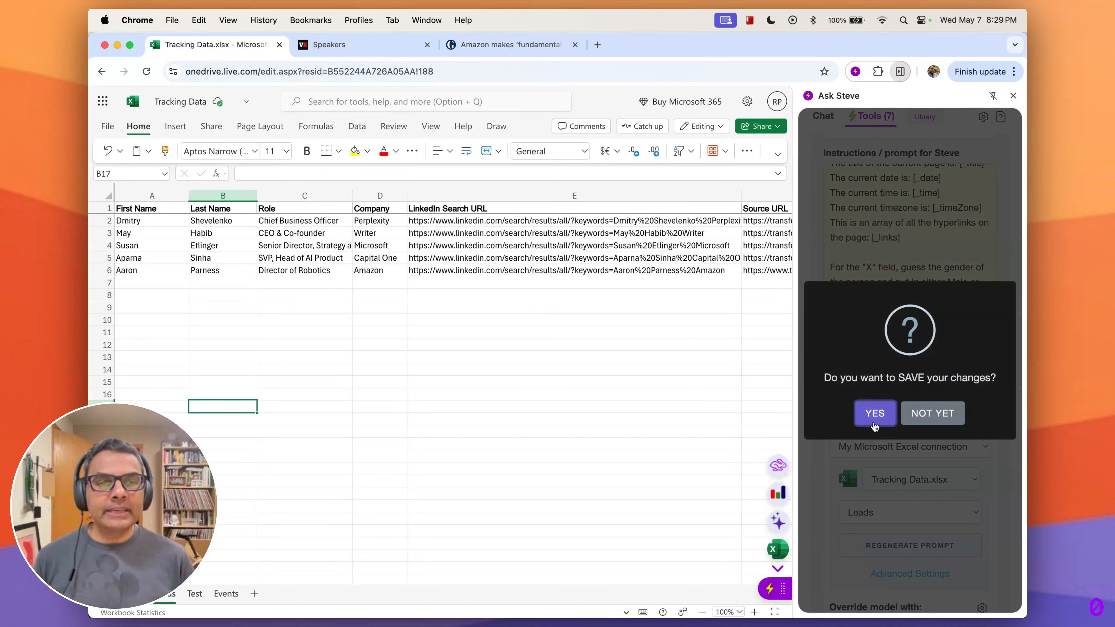
left_click(873, 412)
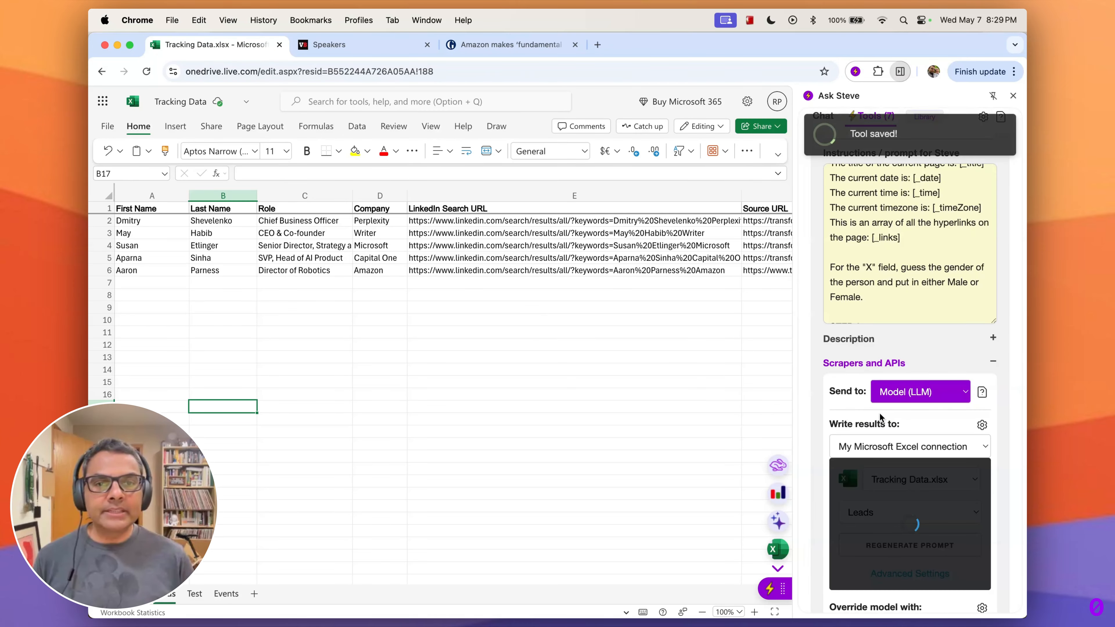
- Highlight the speakers from Perplexity through Capgemini on the Speakers page, scrape them into Leads and return to the sheet
left_click(1014, 95)
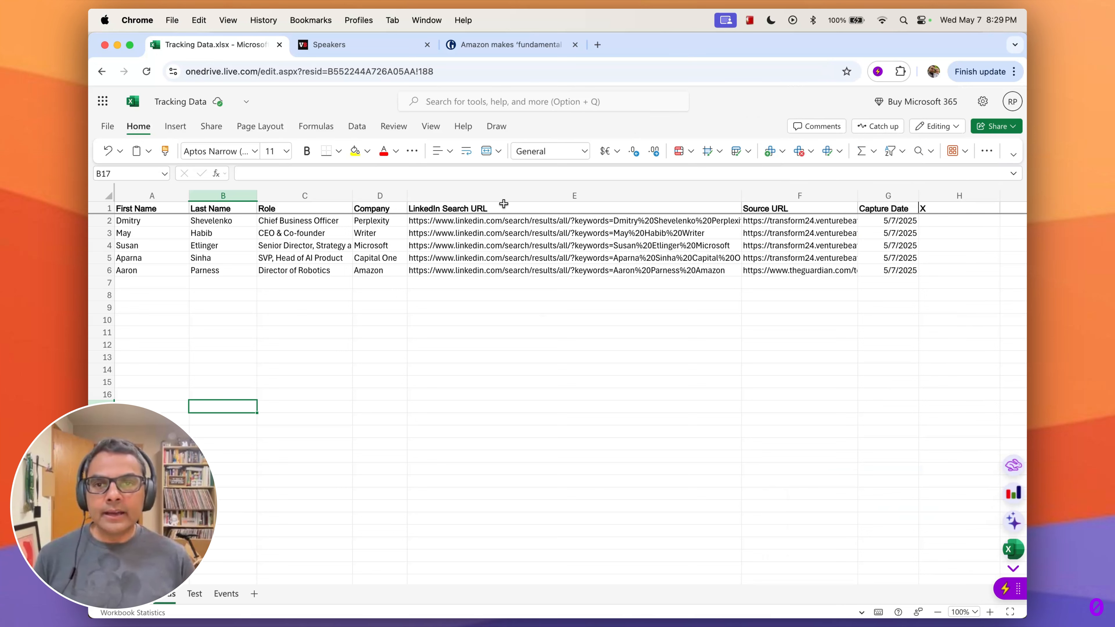
left_click(364, 54)
scroll(368, 420, "down", 5)
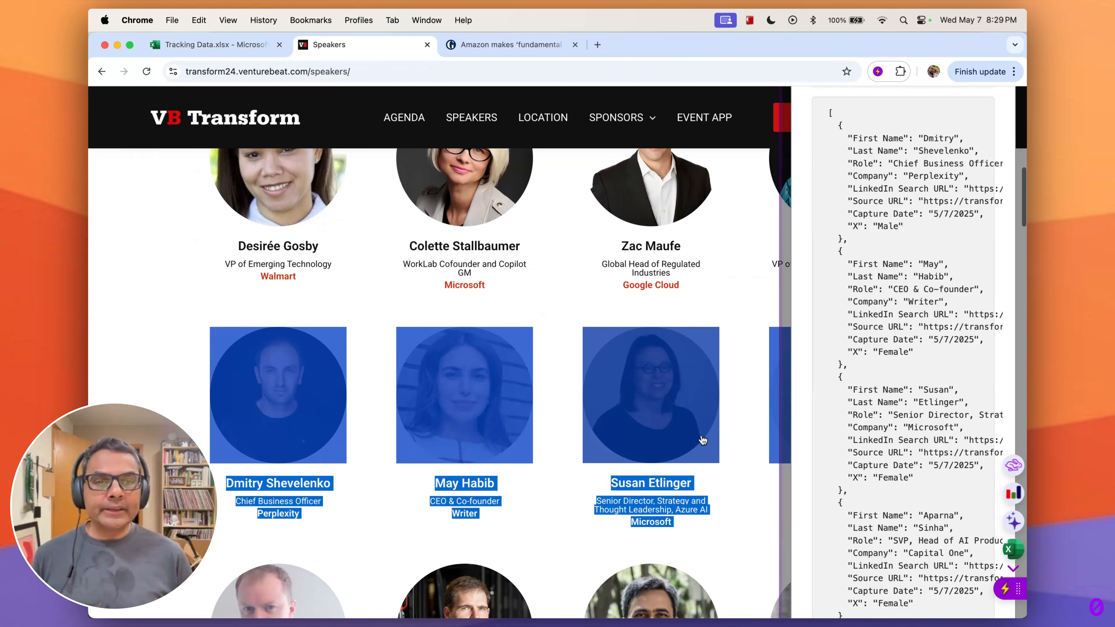
left_click_drag(368, 419, 359, 518)
left_click_drag(357, 612, 430, 468)
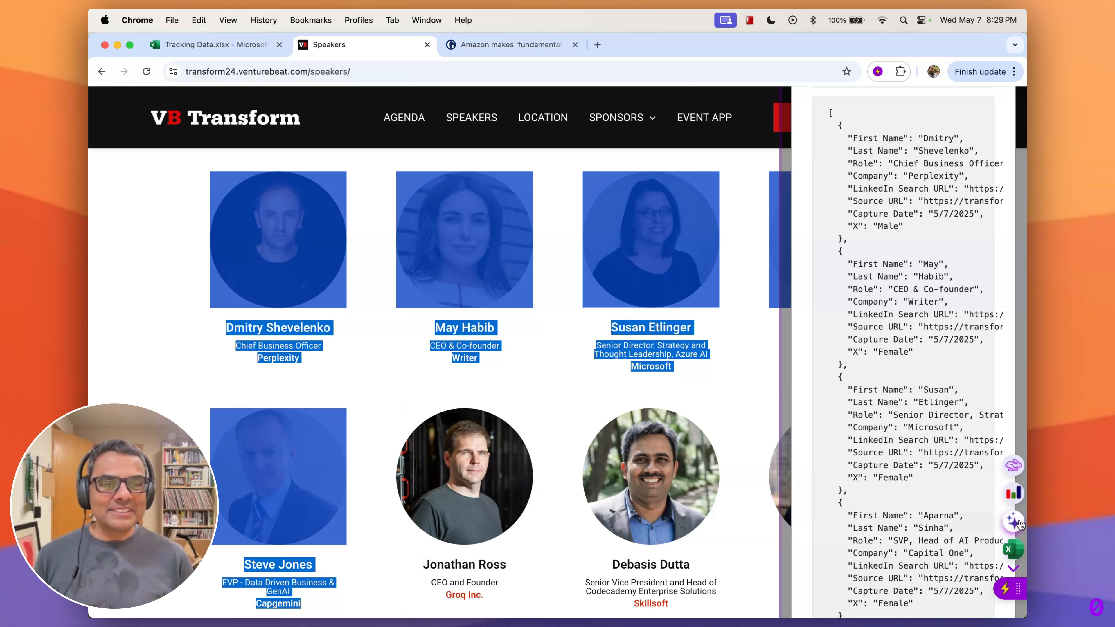
left_click(1017, 550)
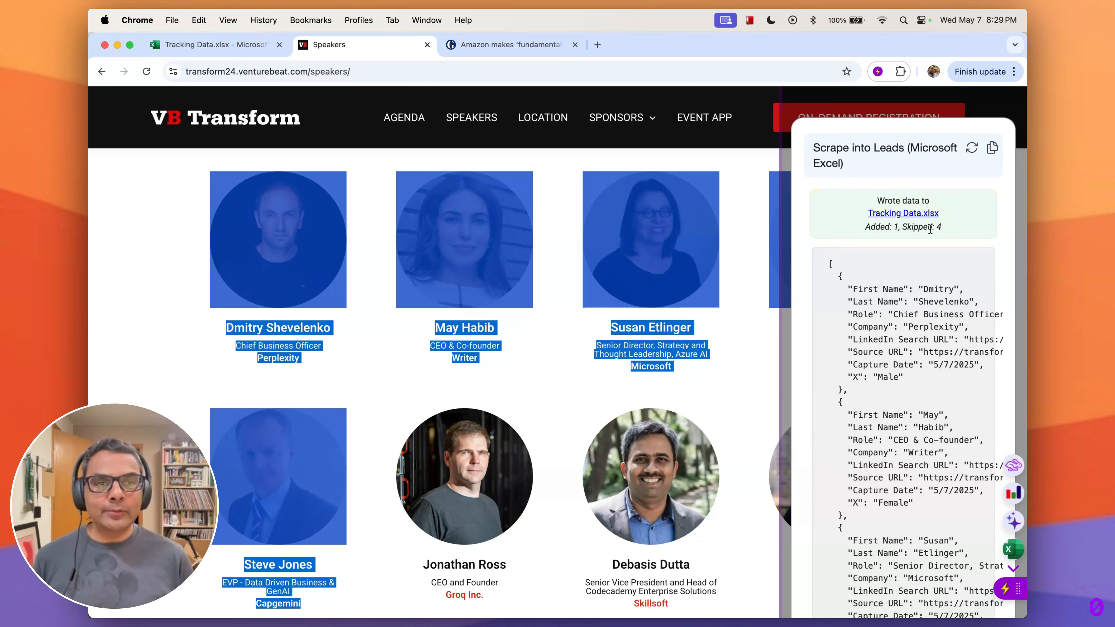
left_click(210, 54)
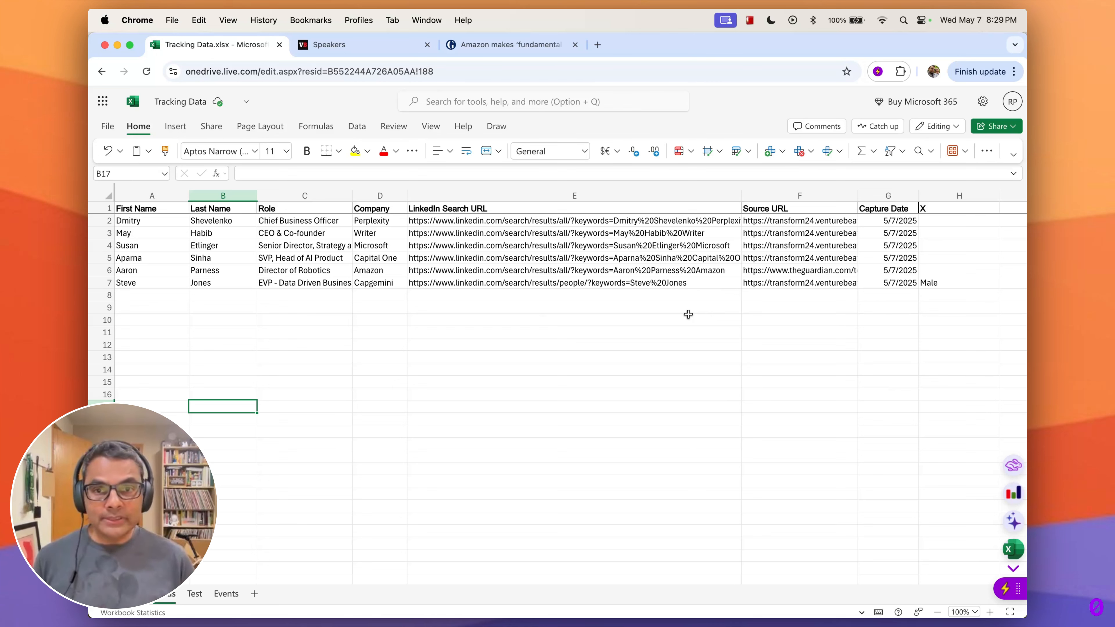
- Open the Ask Steve chat beside the Leads sheet and clear the previous conversation
left_click(1002, 591)
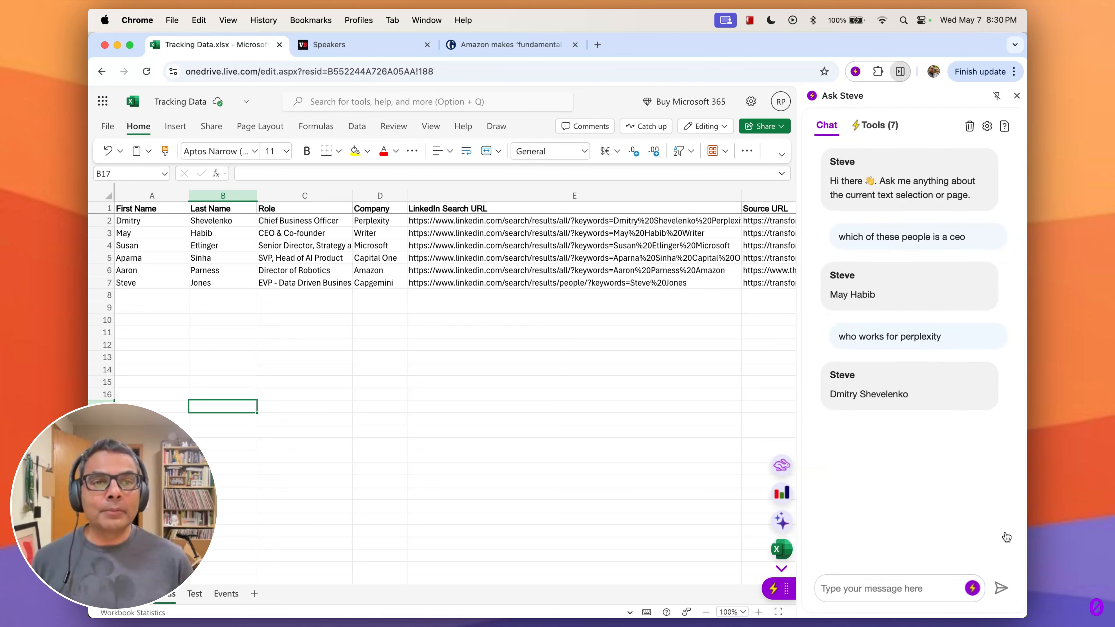
left_click(875, 588)
left_click(965, 126)
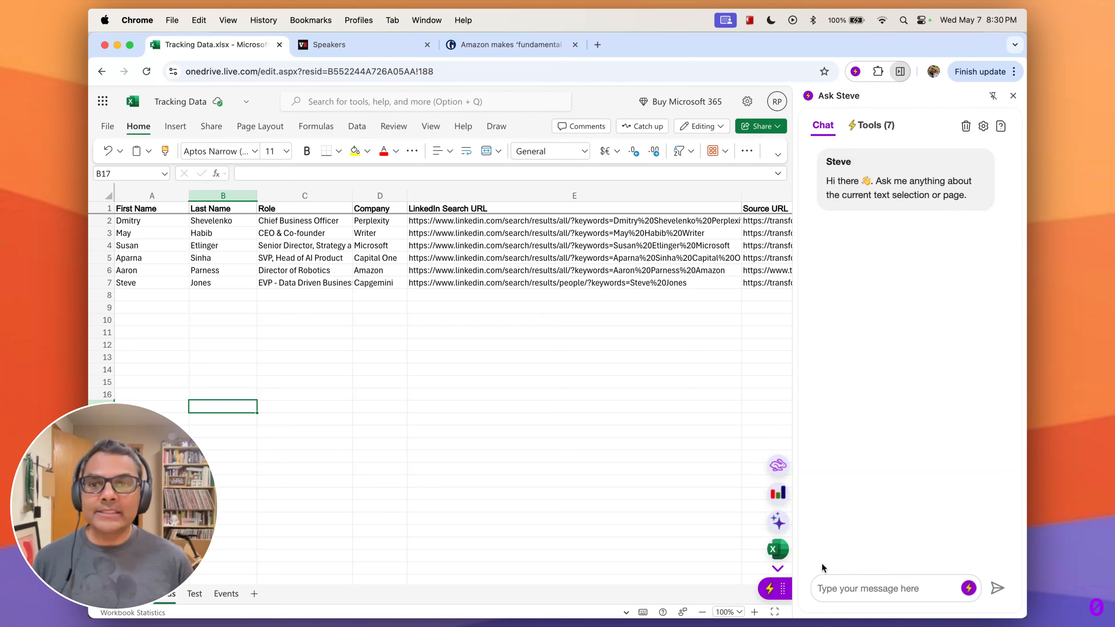
- Ask Steve "who is a ceo" about the Leads sheet and close the chat after the reply
left_click(858, 589)
type("wh")
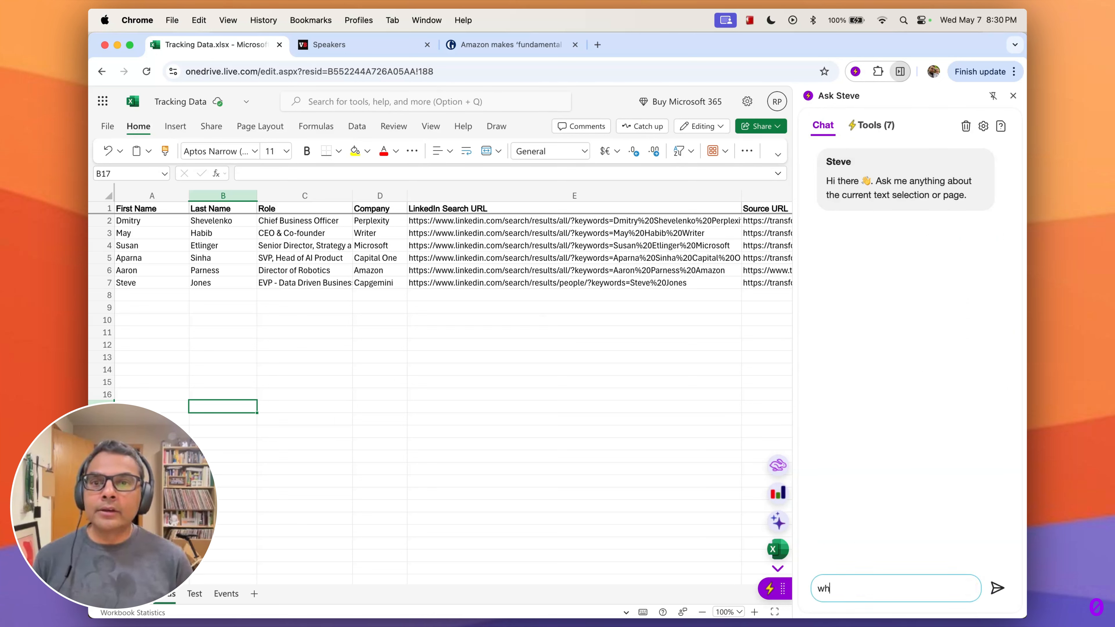
type("o is an")
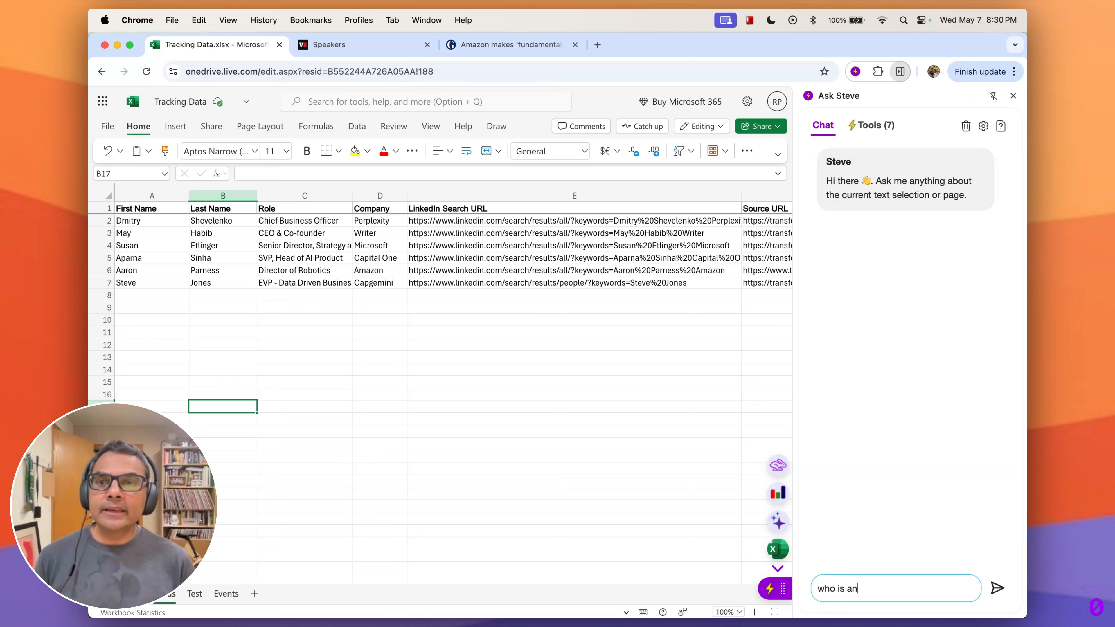
key("BackSpace")
type(" ce")
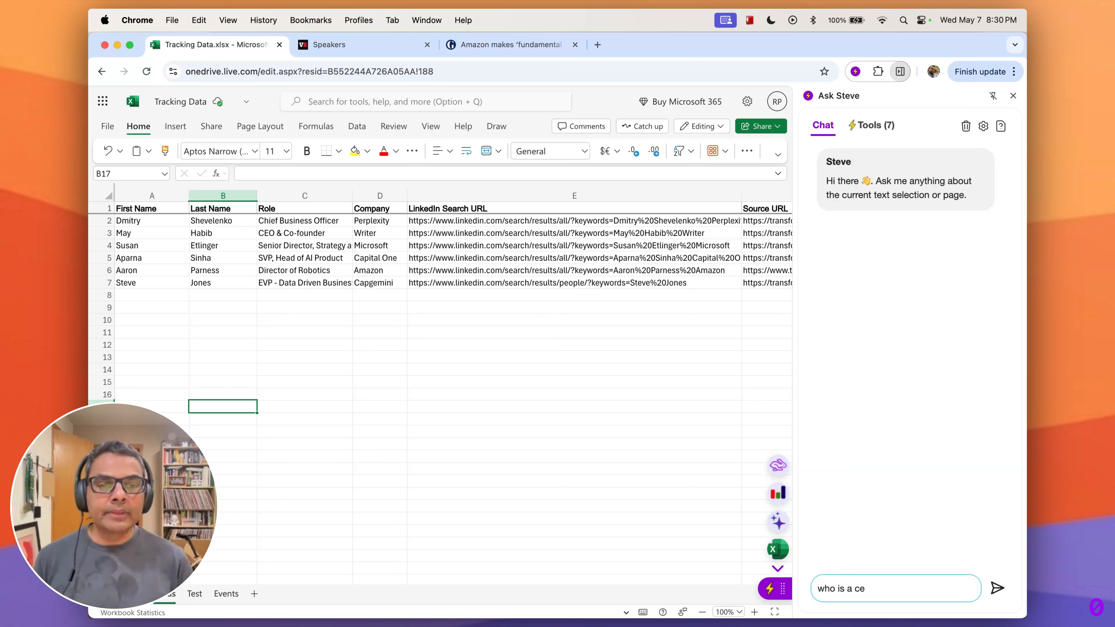
type("o")
key("Return")
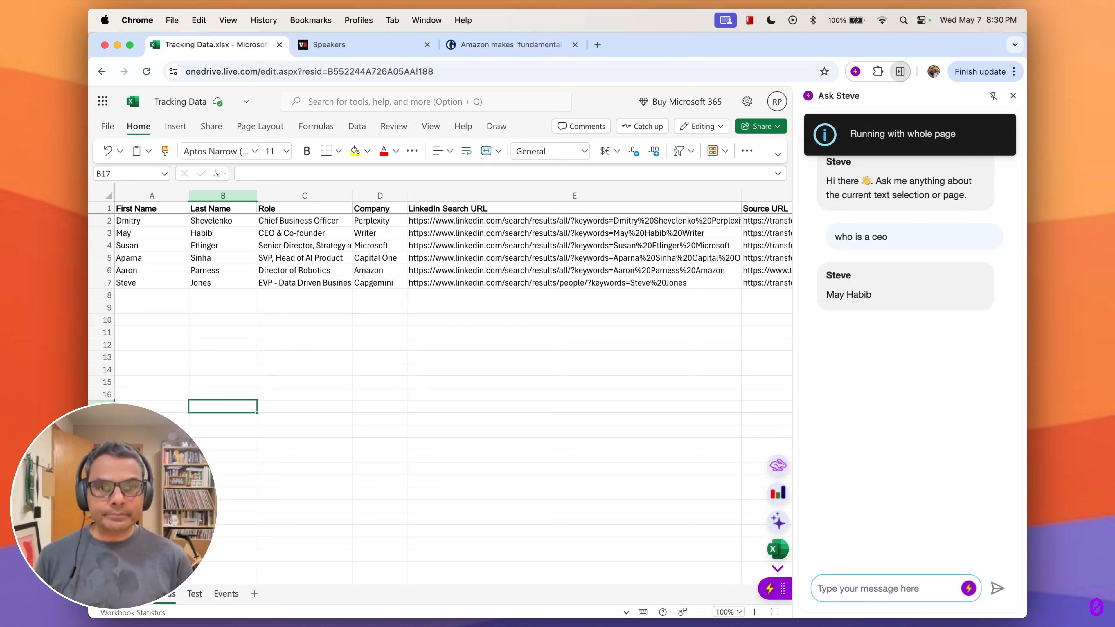
left_click(1013, 97)
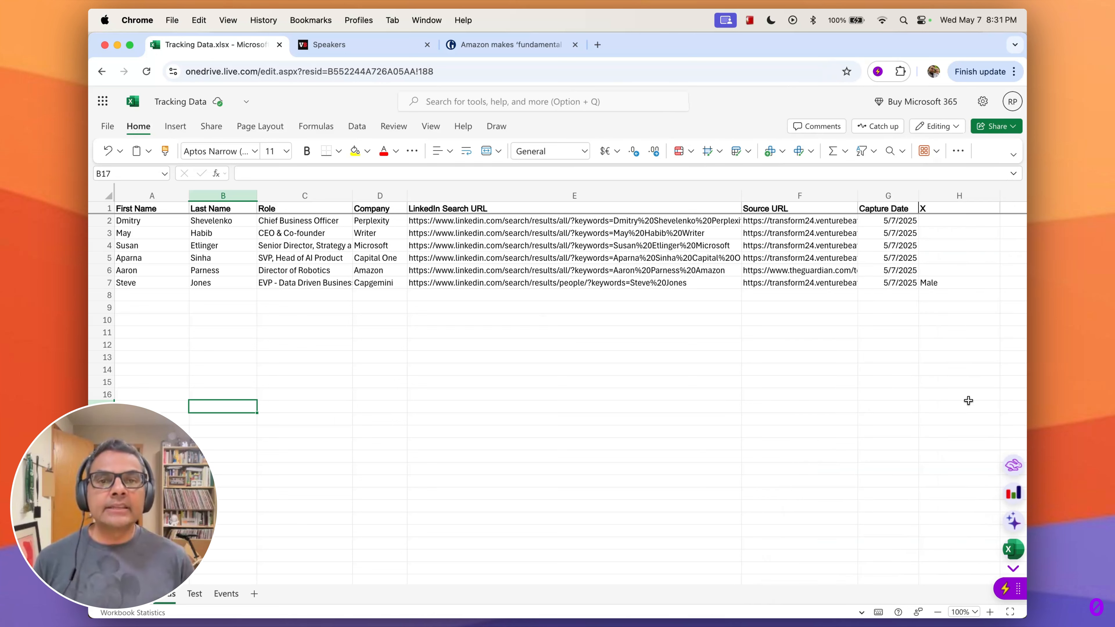
- Run the "Summarize this" tool on the whole Leads sheet by leaving the range empty, and dismiss the summary
left_click(1014, 466)
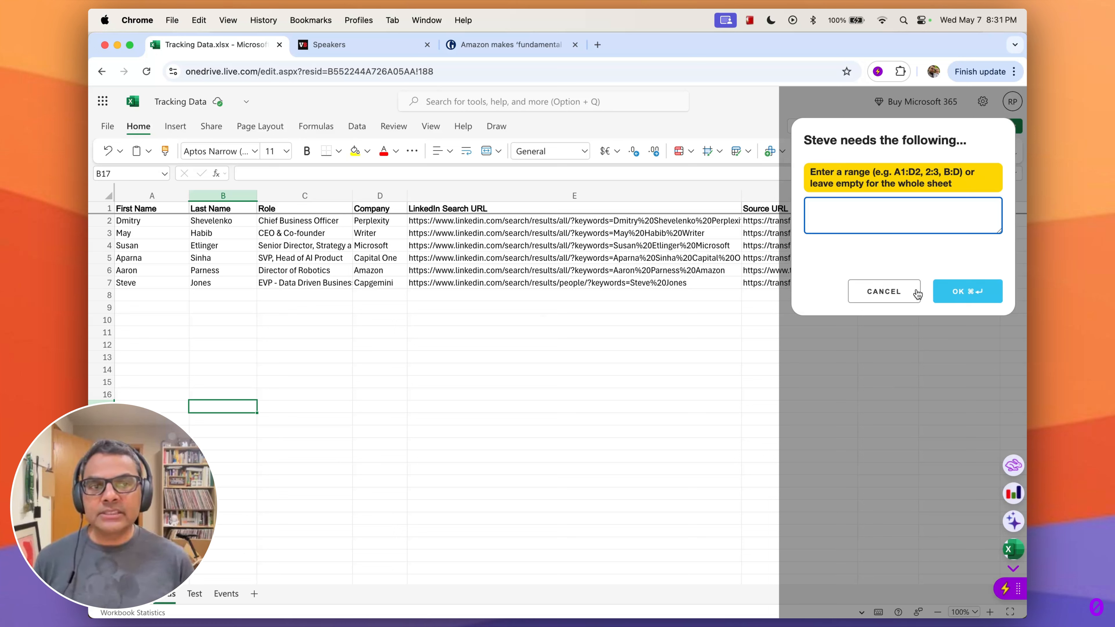
left_click(966, 295)
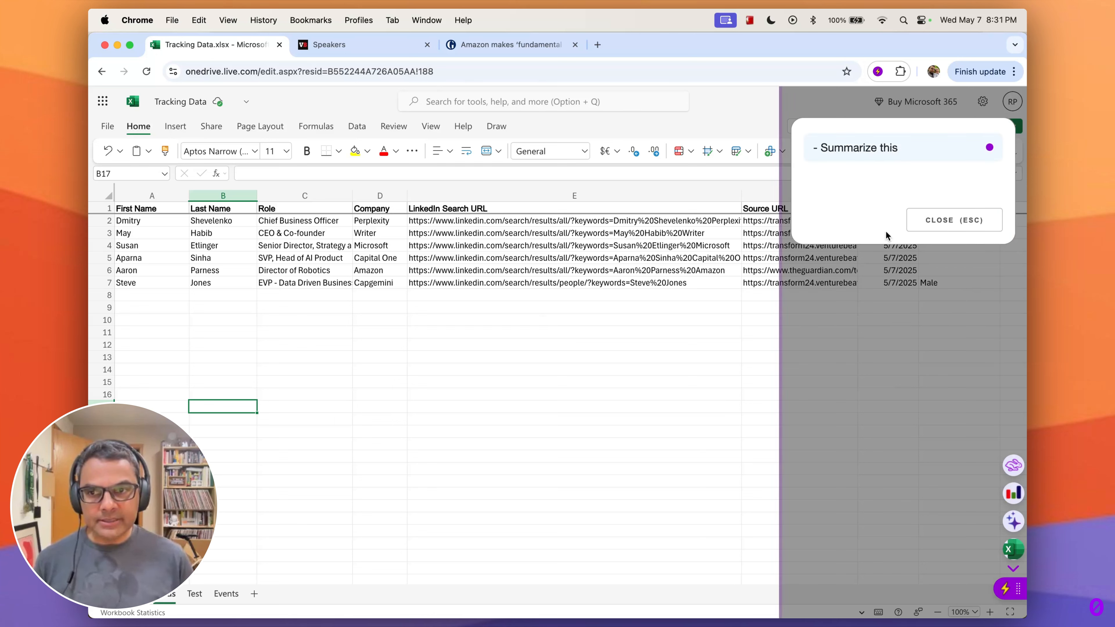
left_click(965, 425)
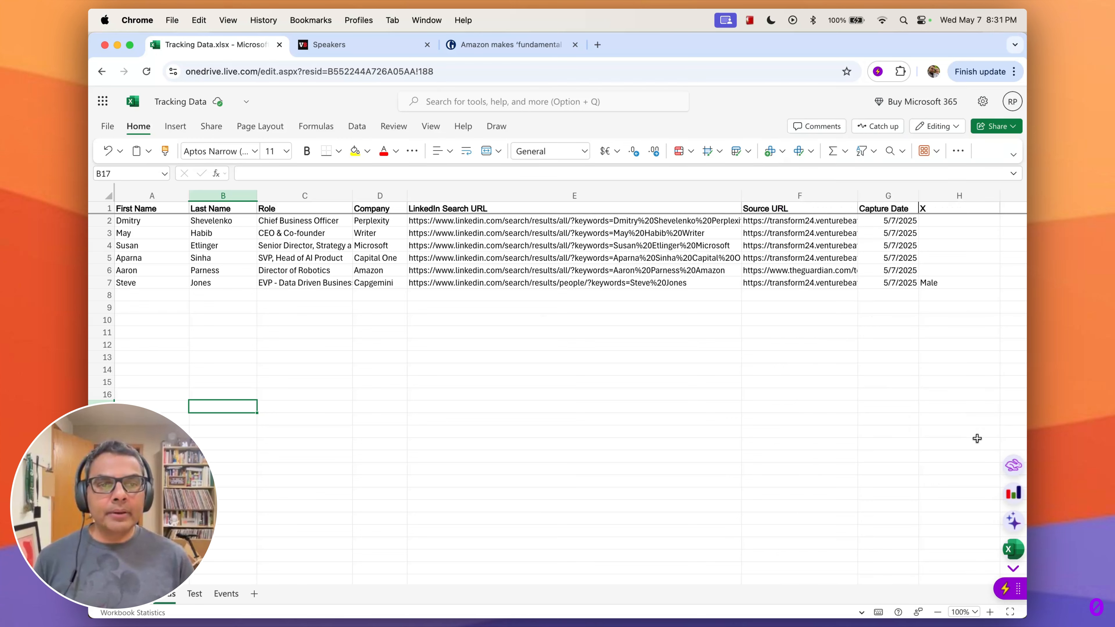
- Run the "Summarize this" tool on the range 2:3 of the Leads sheet and dismiss the summary
left_click(1014, 466)
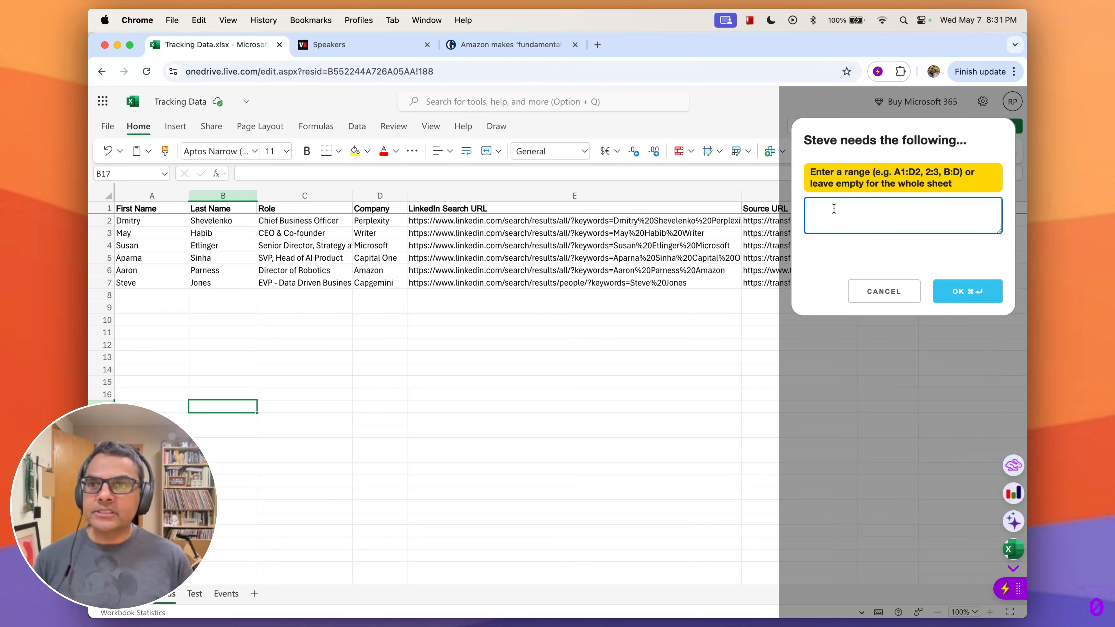
type("2:")
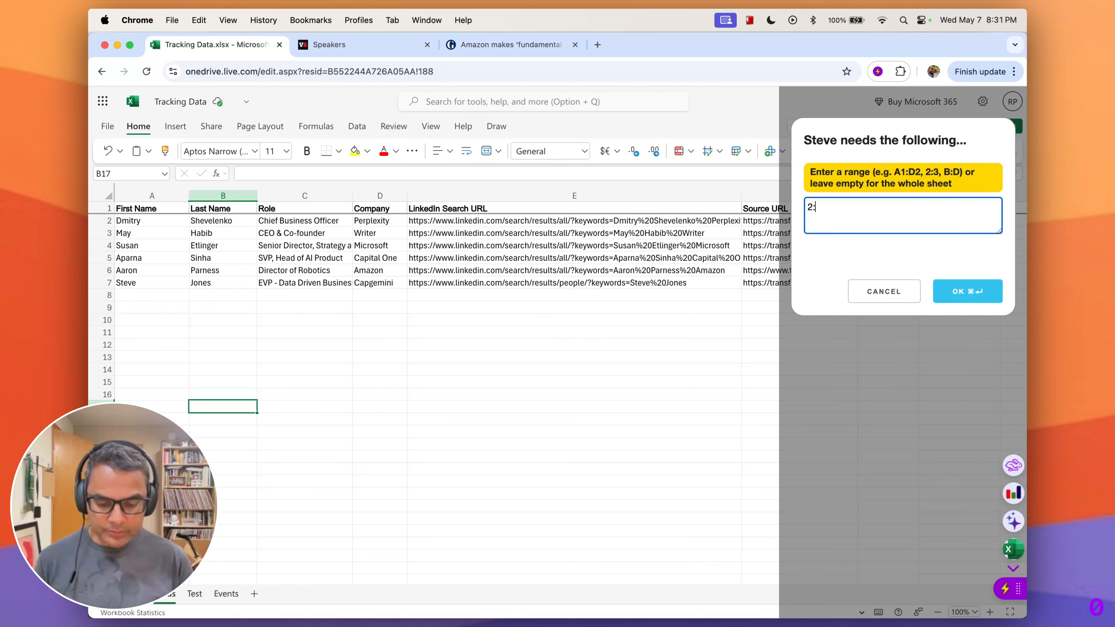
type("3")
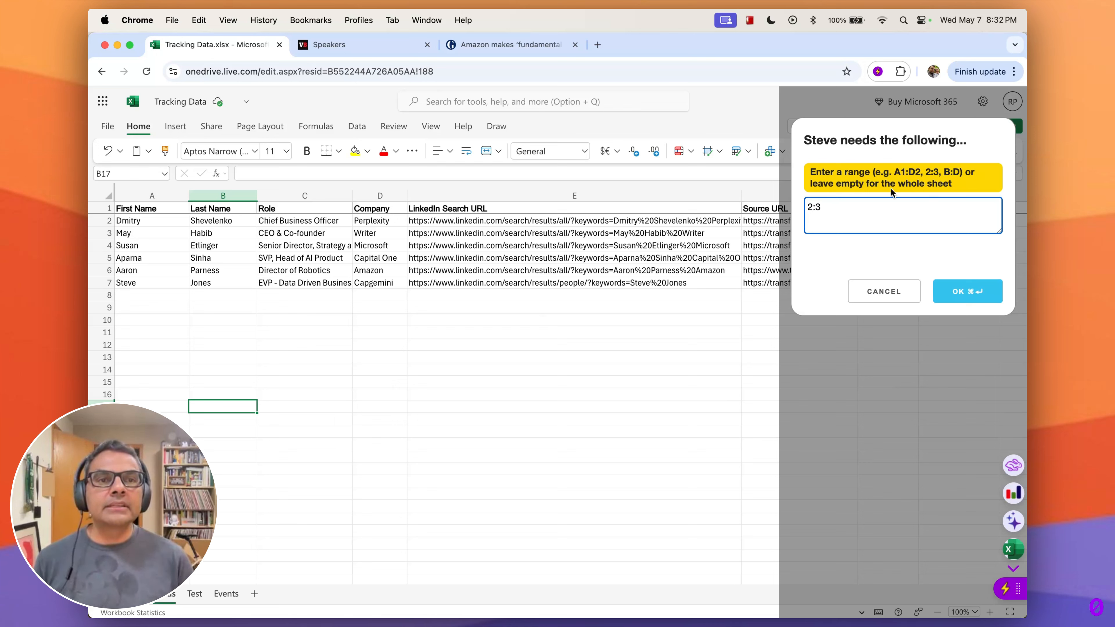
left_click(973, 294)
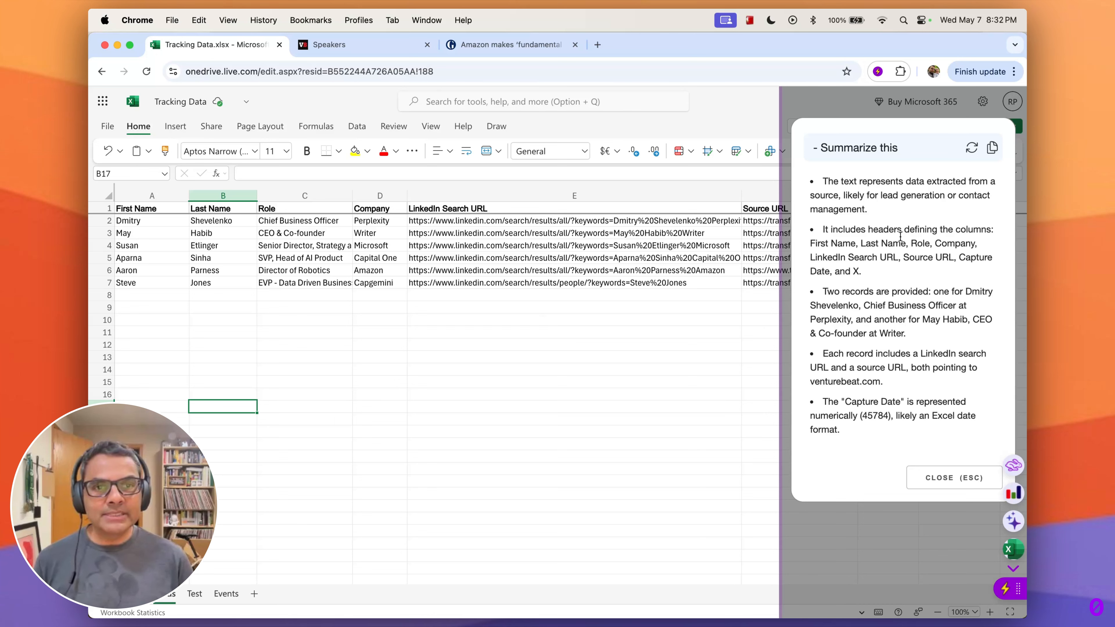
left_click(939, 477)
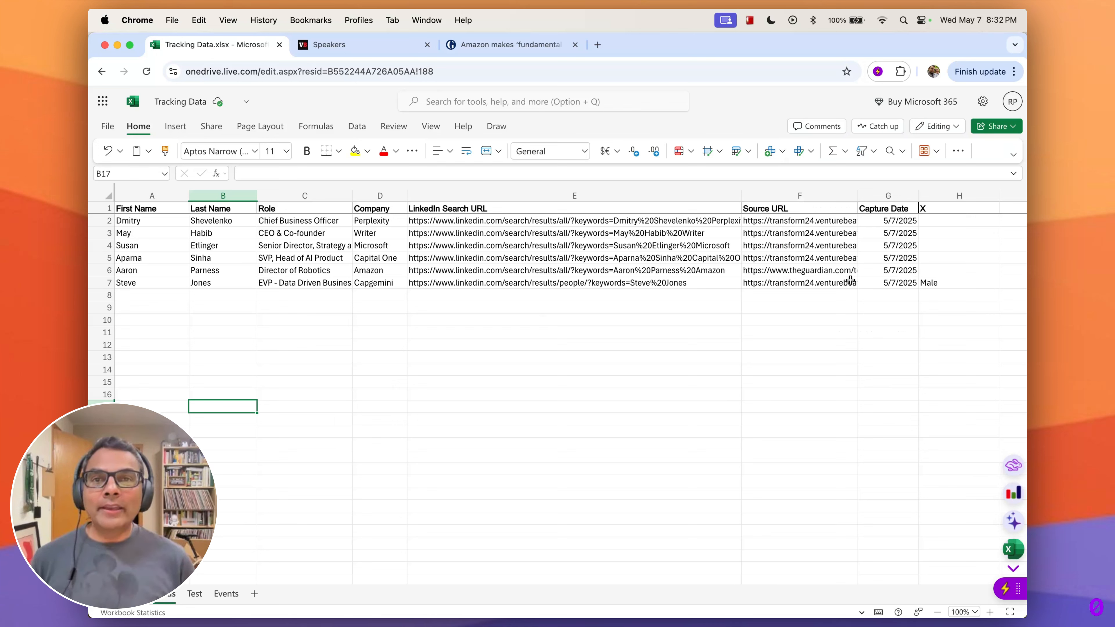
- Open the Connections page from the write-results setting in the "Summarize this" tool's Scrapers and APIs options
left_click(1002, 596)
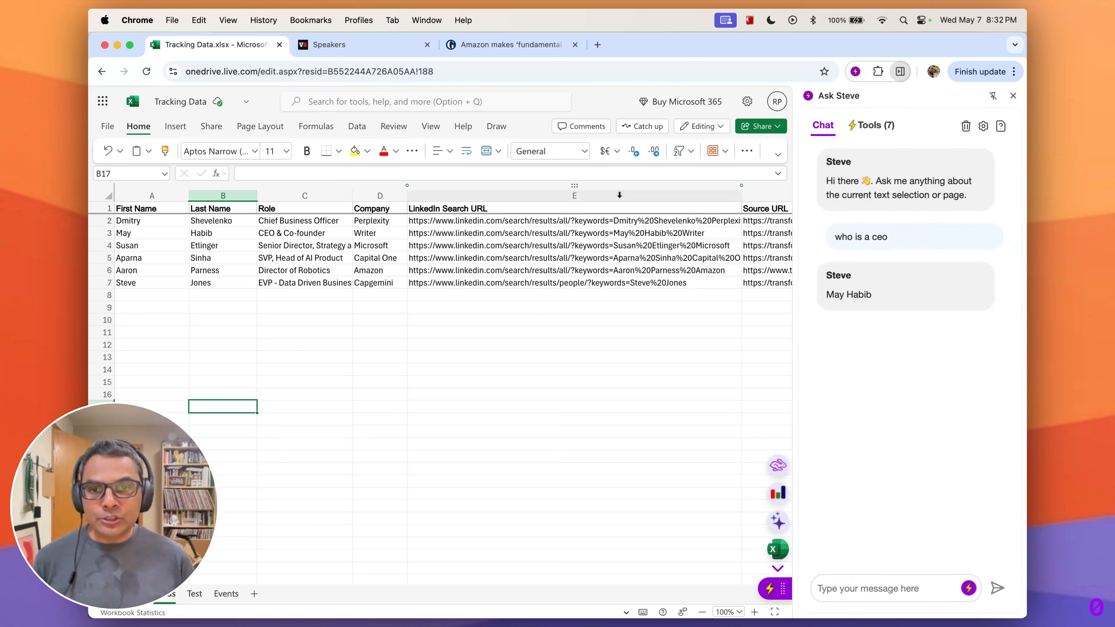
left_click(877, 127)
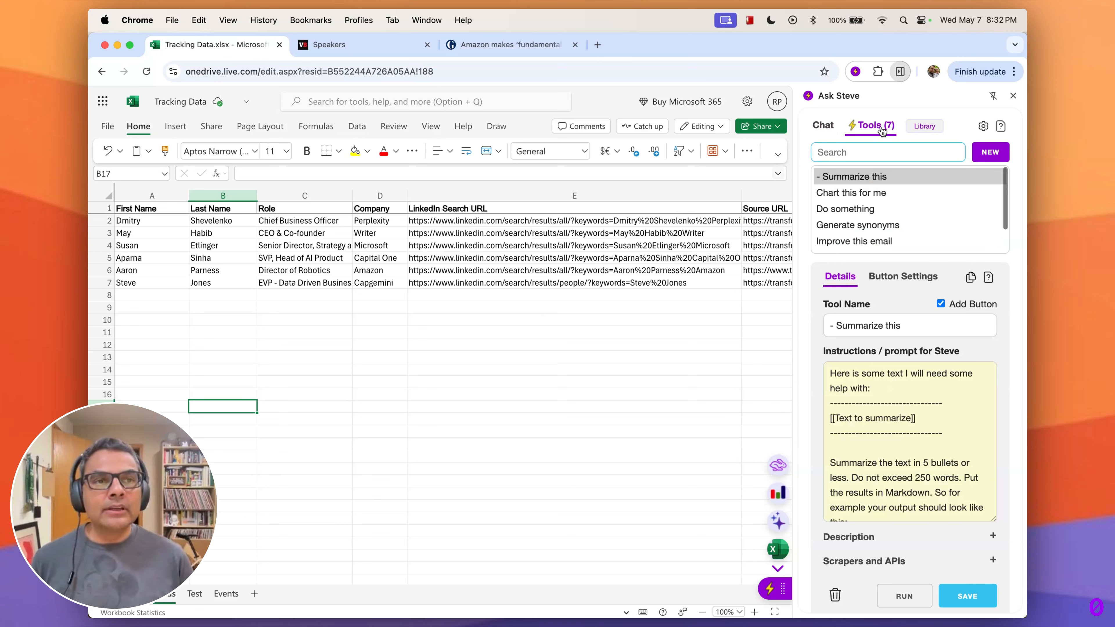
left_click(912, 563)
scroll(913, 562, "down", 4)
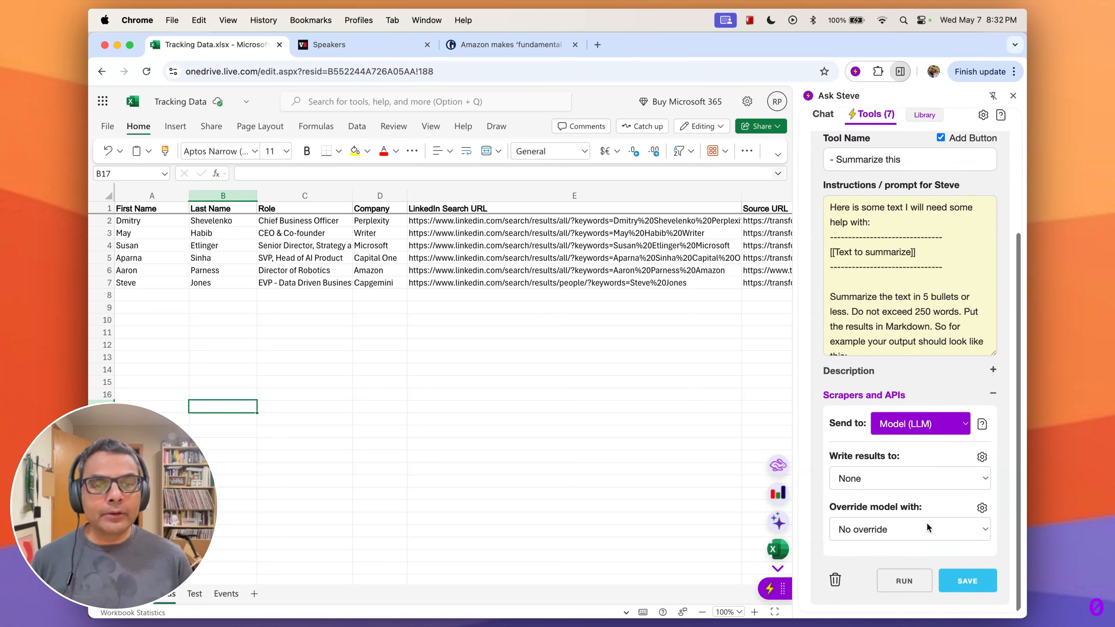
left_click(982, 460)
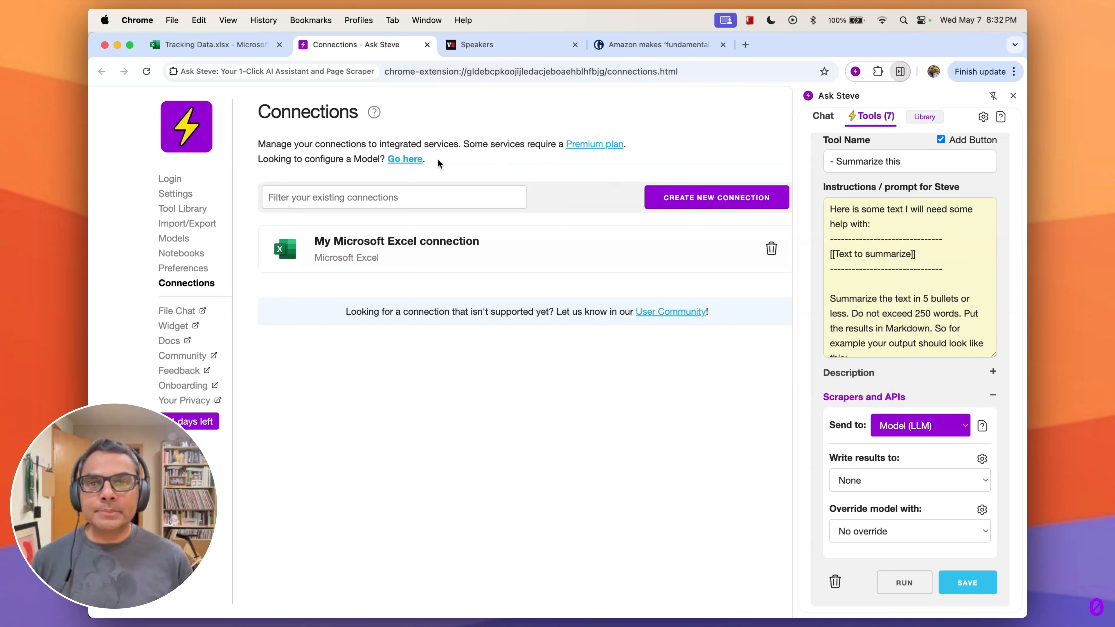
- Review the services offered for a new connection and the details of the existing Microsoft Excel connection, leaving both unchanged
left_click(695, 205)
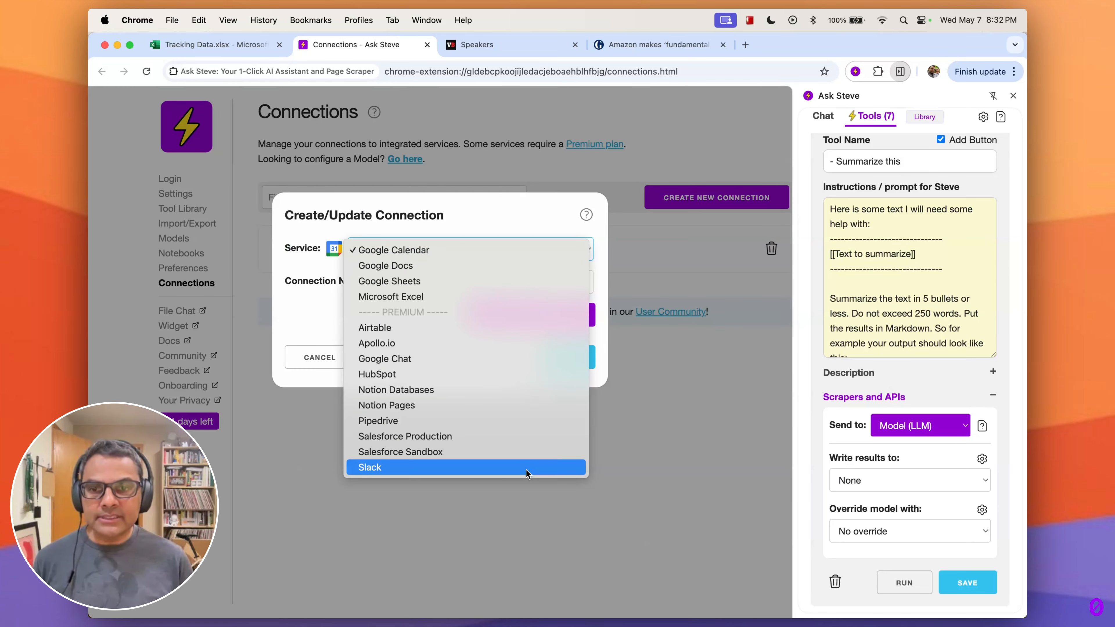
left_click(303, 316)
left_click(319, 357)
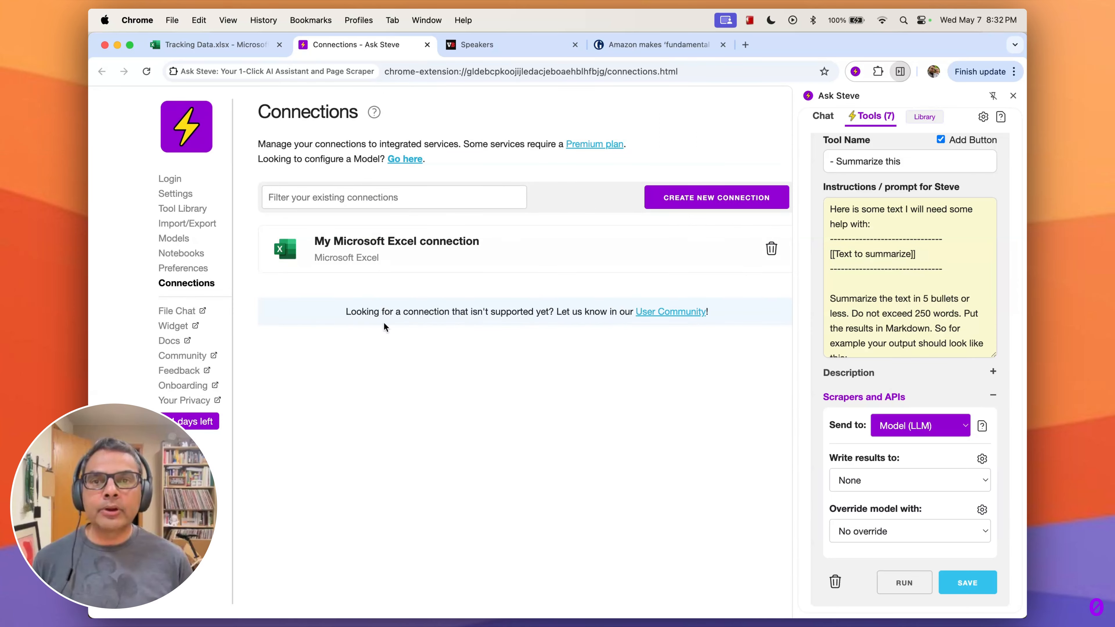
left_click(528, 254)
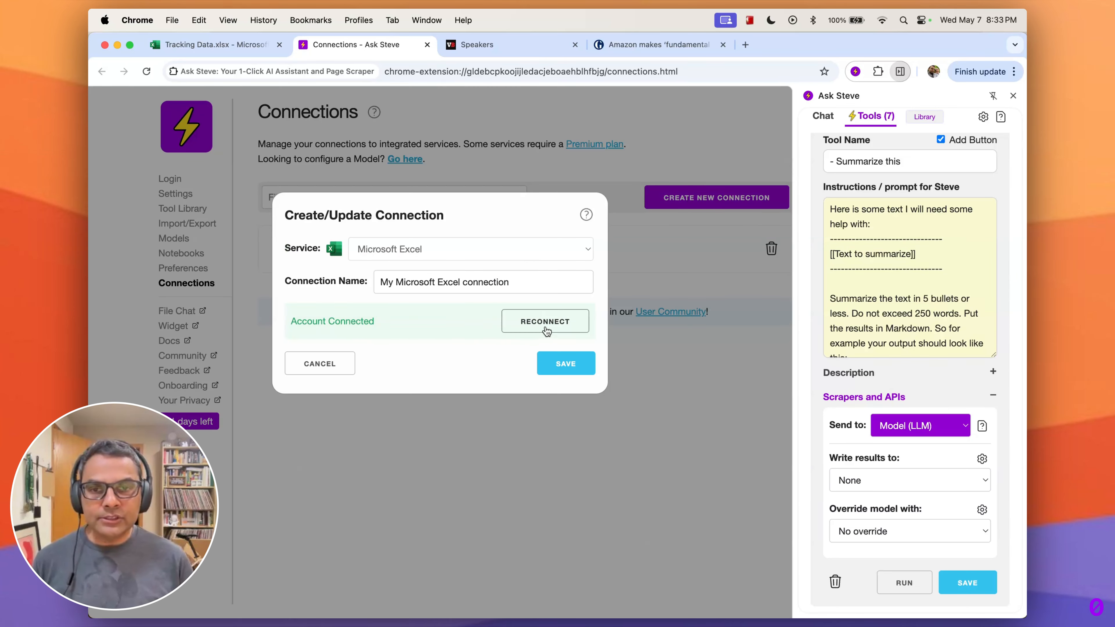
left_click(317, 365)
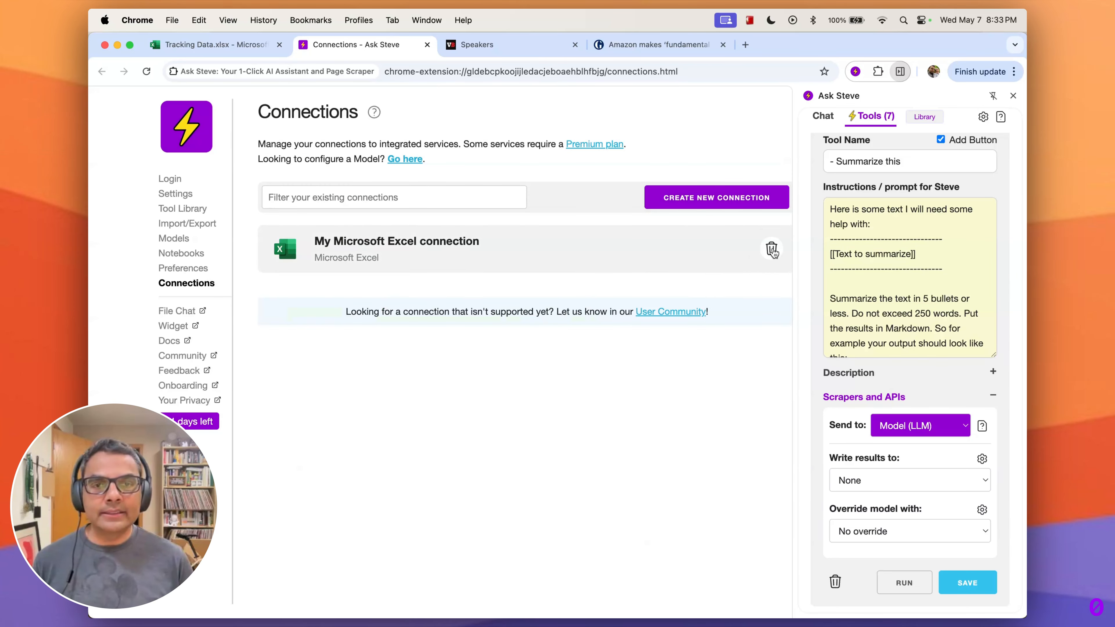